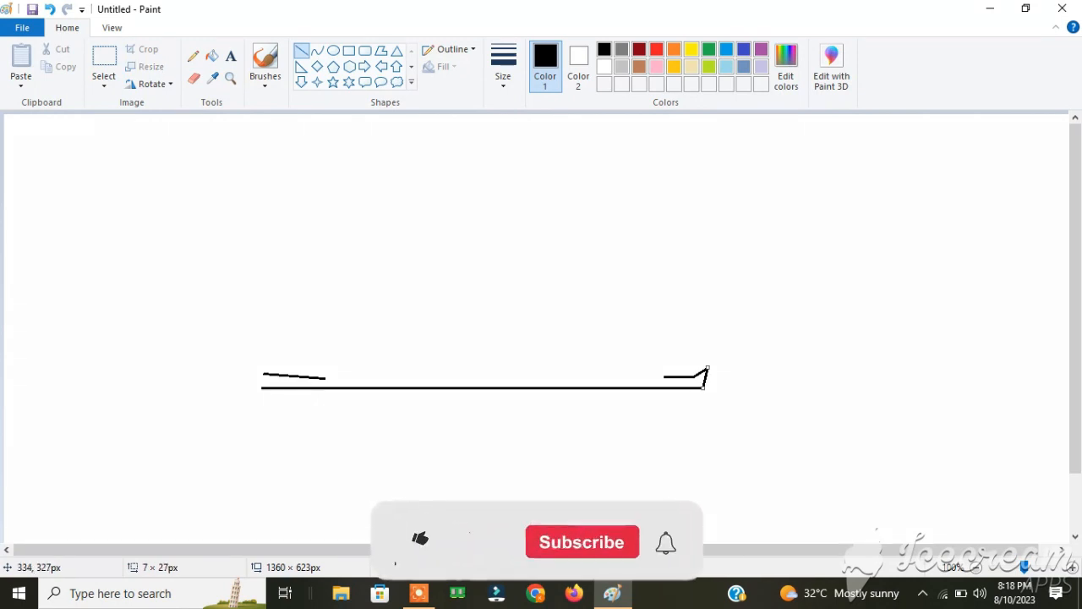
- Close the front bumper's open end with a short line, and draw two wheel-arch circles about 125 px across over the base line
drag(264, 373, 262, 386)
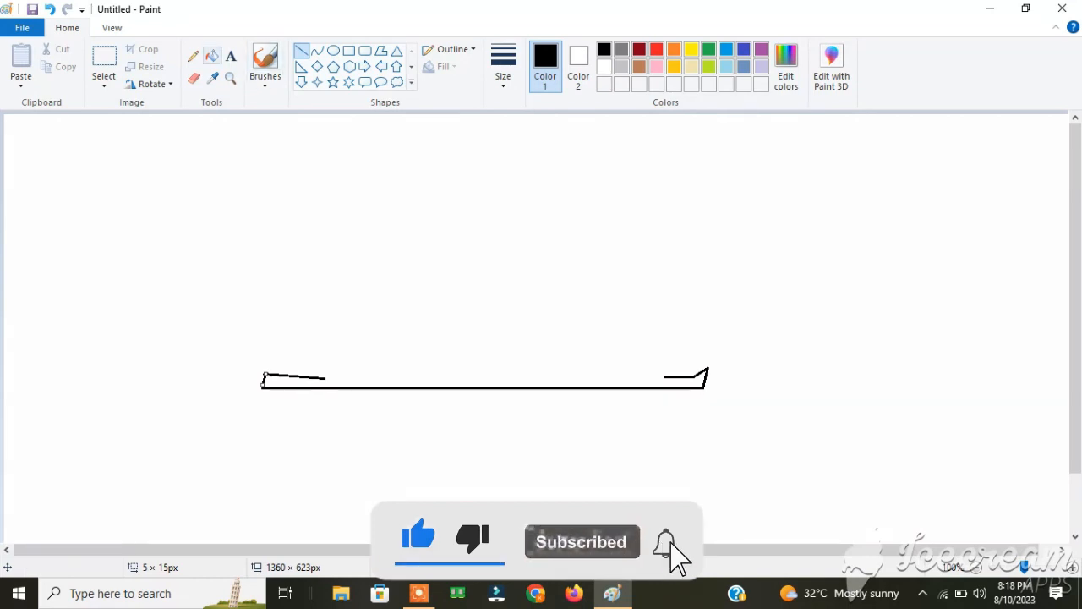
click(333, 50)
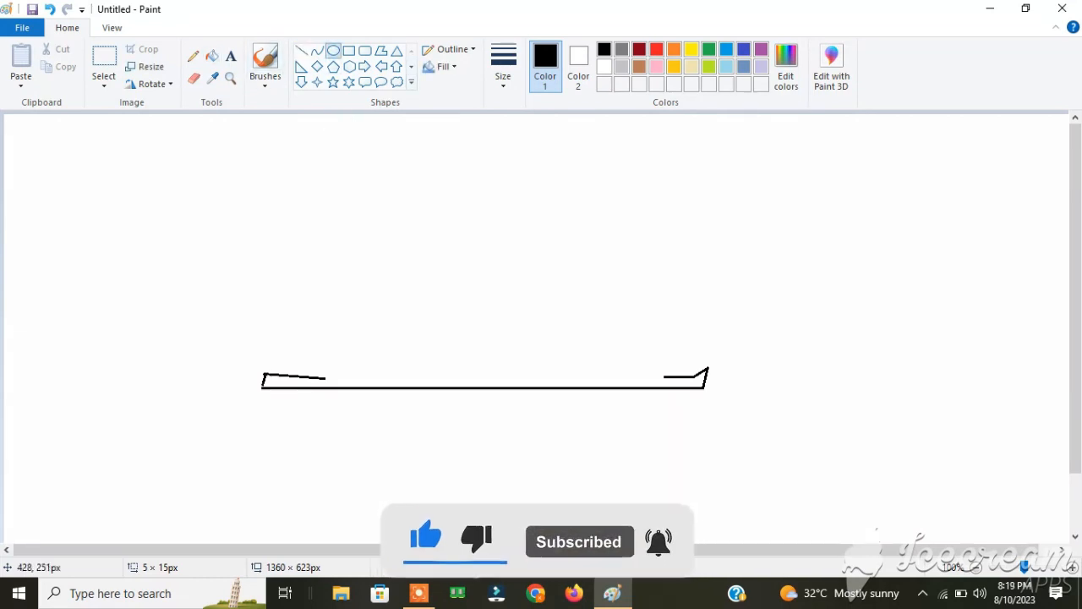
drag(336, 339, 410, 418)
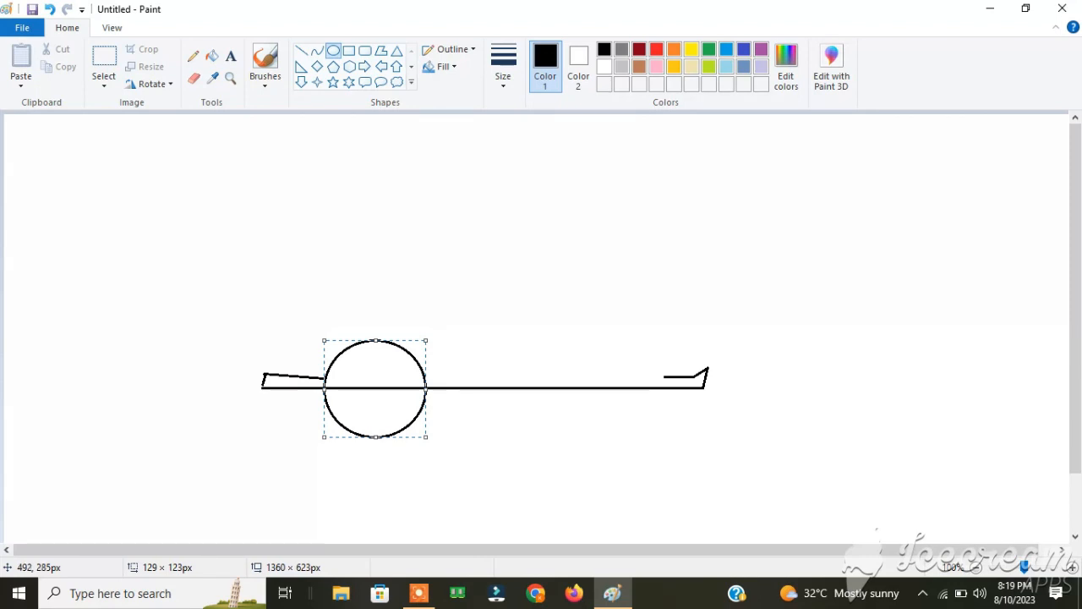
mouse_move(420, 356)
mouse_down()
mouse_move(555, 356)
mouse_move(410, 354)
mouse_move(394, 336)
mouse_move(443, 435)
mouse_move(400, 411)
mouse_move(557, 405)
mouse_move(655, 416)
mouse_up()
click(333, 50)
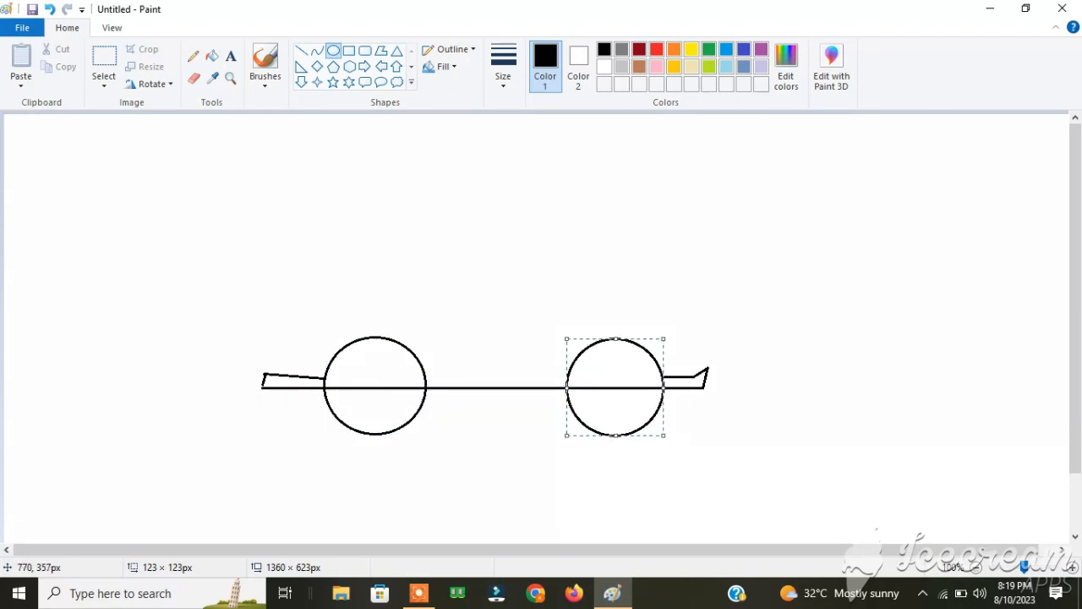
key(ctrl)
click(334, 50)
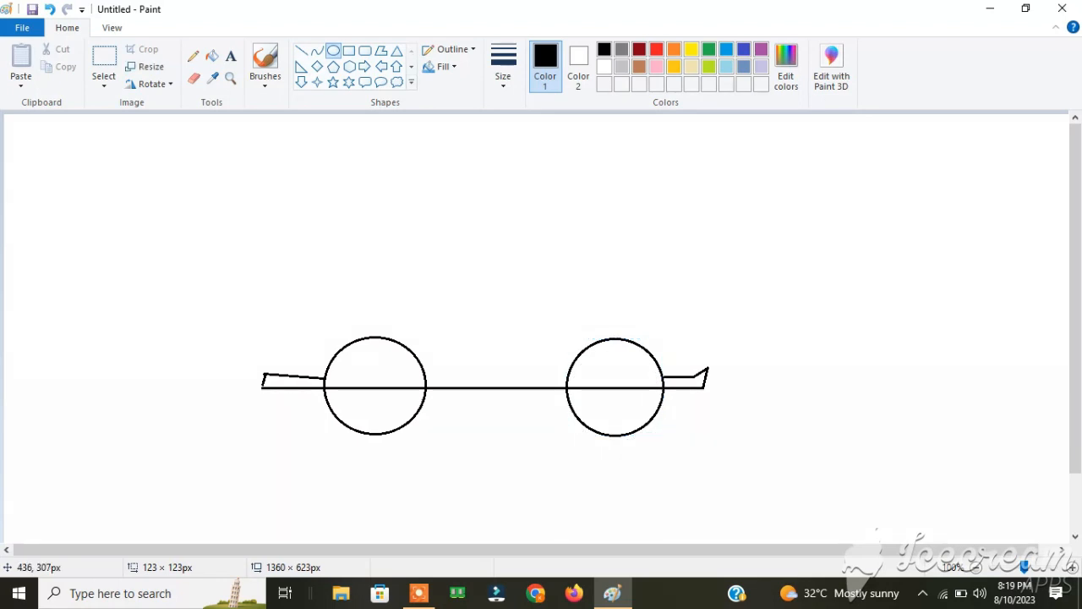
- Erase the lower half of both wheel-arch circles and the base line running through them, leaving two open arches
click(194, 77)
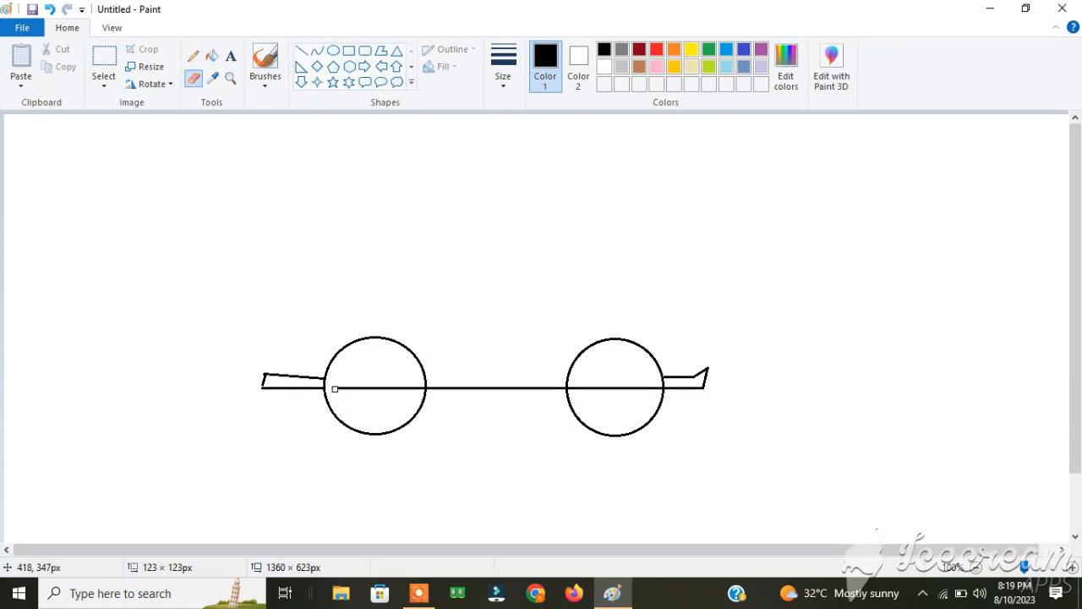
mouse_move(334, 389)
mouse_down()
mouse_move(421, 389)
mouse_move(328, 396)
mouse_move(337, 420)
mouse_move(371, 434)
mouse_move(399, 431)
mouse_move(425, 402)
mouse_up()
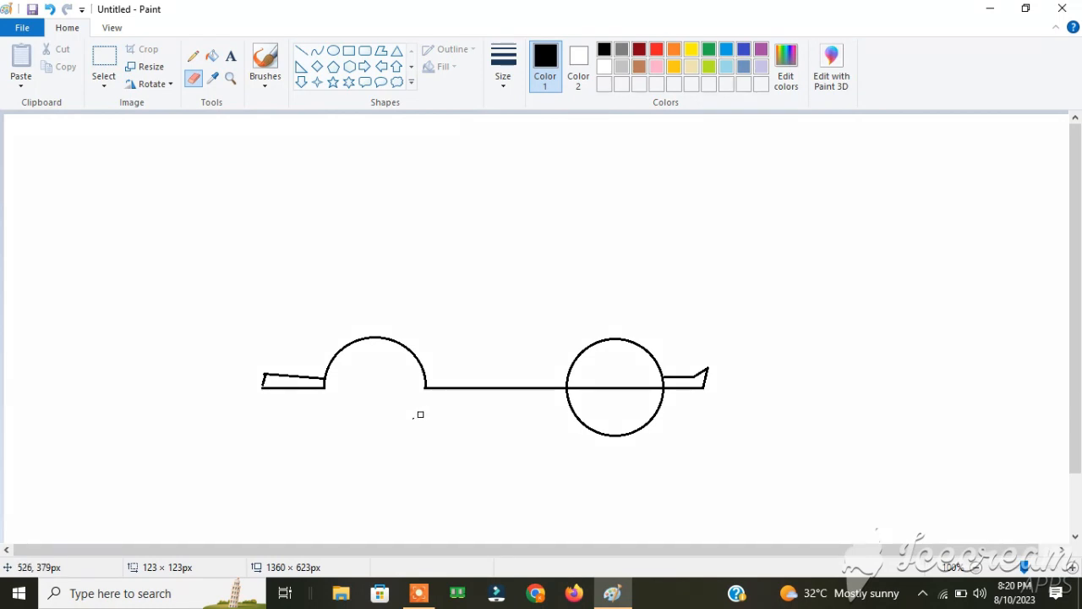
drag(574, 411, 566, 401)
mouse_move(586, 391)
mouse_down()
mouse_move(664, 391)
mouse_move(648, 427)
mouse_move(618, 437)
mouse_move(577, 417)
mouse_up()
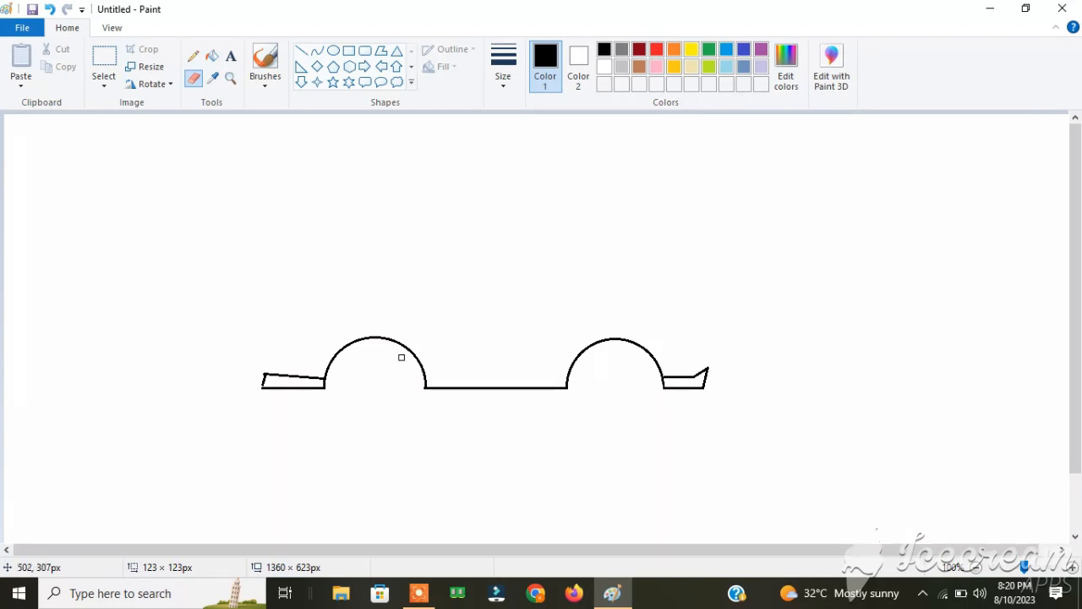
- Draw a tyre circle about 102 × 105 px inside each wheel arch, extending below the base line
click(333, 50)
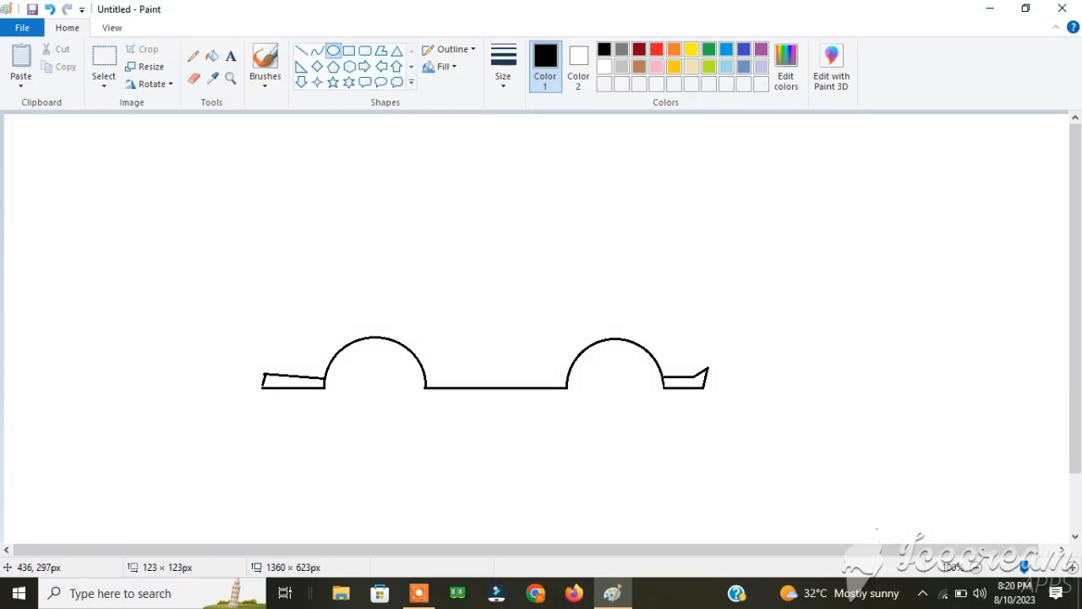
mouse_move(348, 345)
mouse_down()
mouse_move(374, 390)
mouse_move(437, 439)
mouse_move(400, 411)
mouse_up()
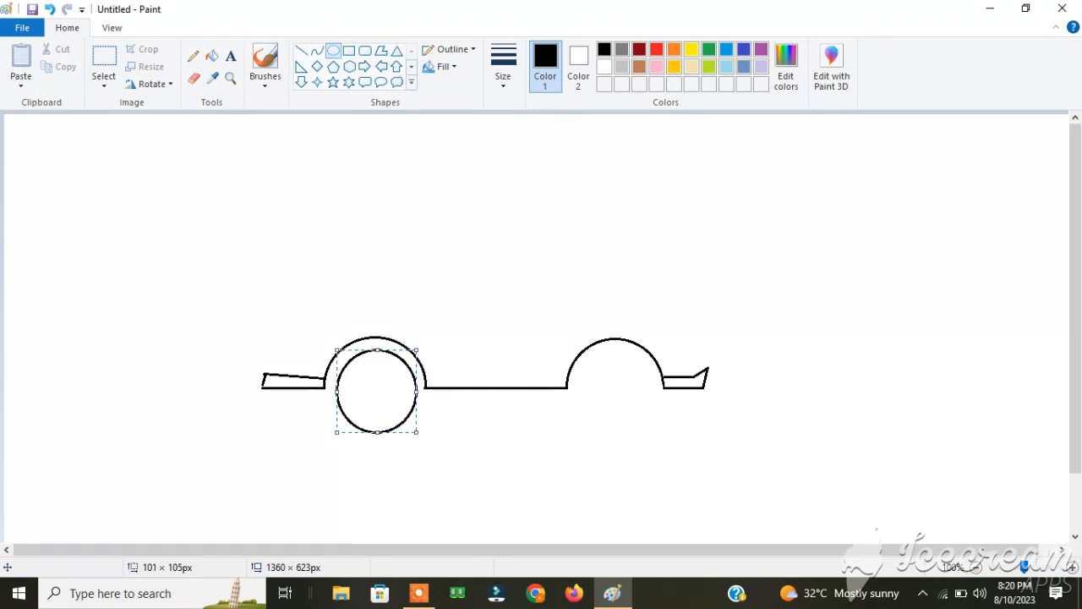
click(334, 50)
drag(345, 348, 662, 428)
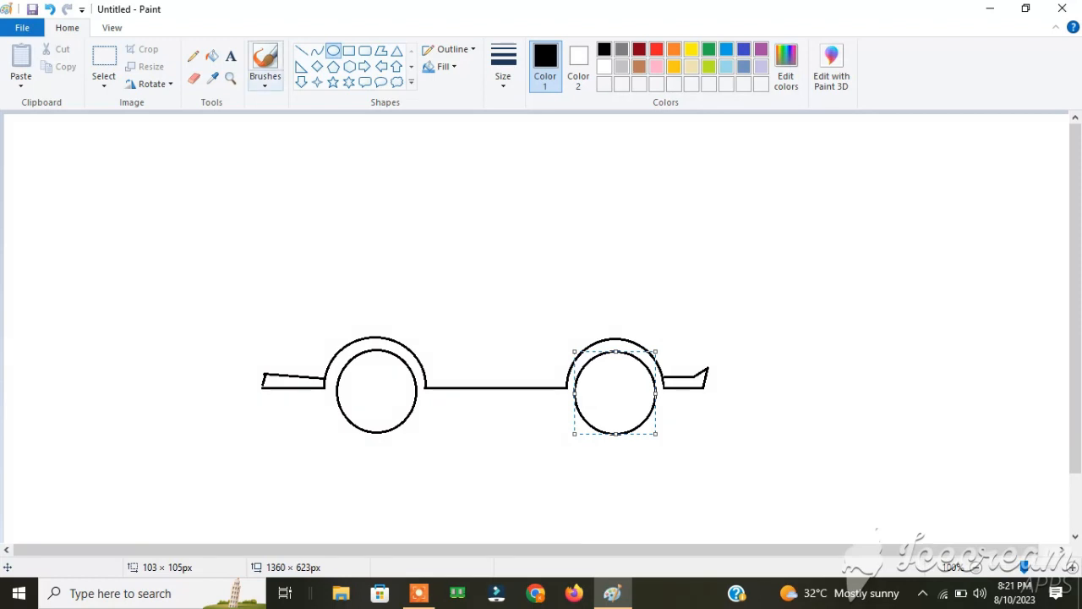
- Draw a hub circle about 45 px across in the centre of each tyre
drag(363, 378, 378, 412)
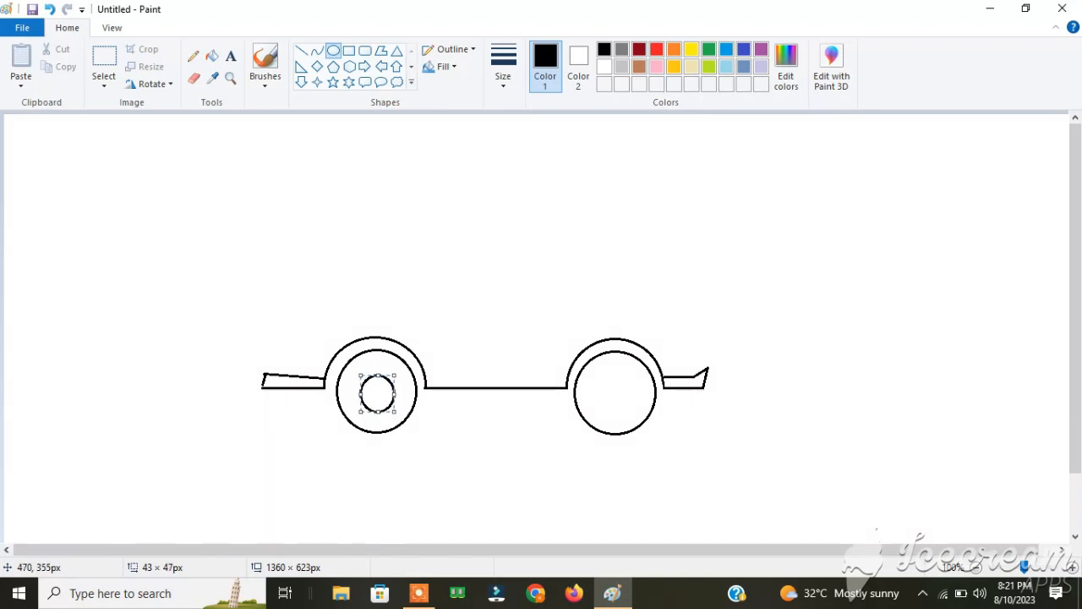
click(592, 378)
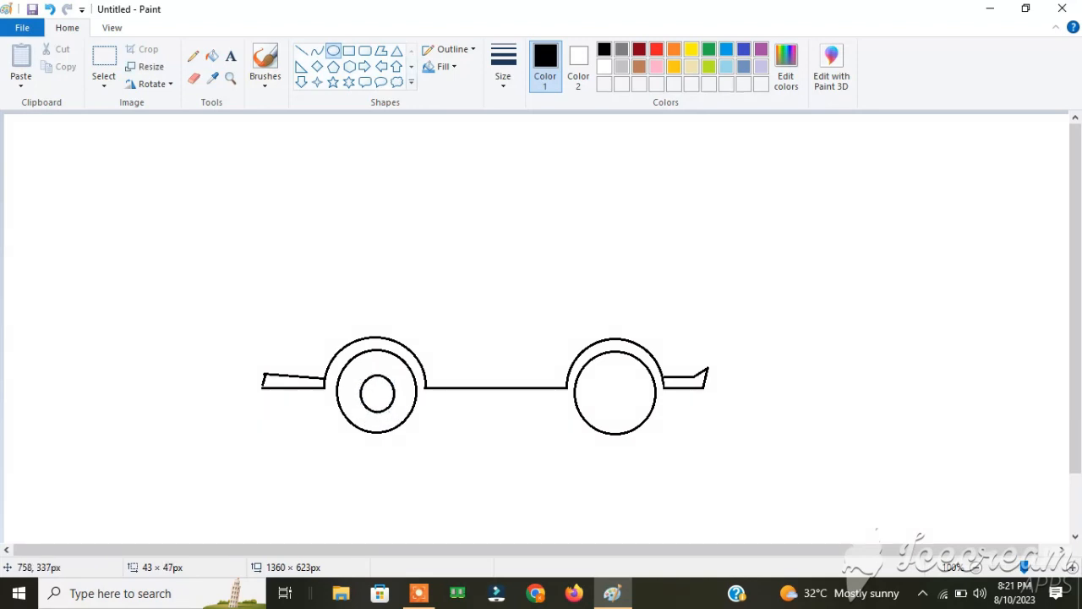
drag(600, 376, 617, 394)
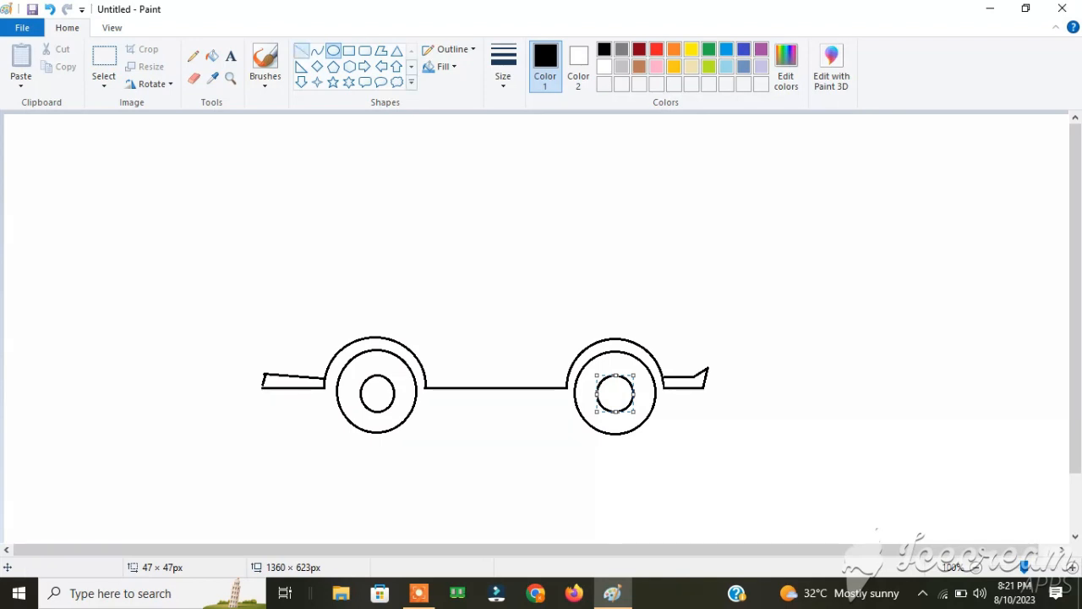
- Draw connected straight lines for the car's front edge (about 83 px high), gently rising hood and slanted windshield (about 59 × 113 px)
click(301, 50)
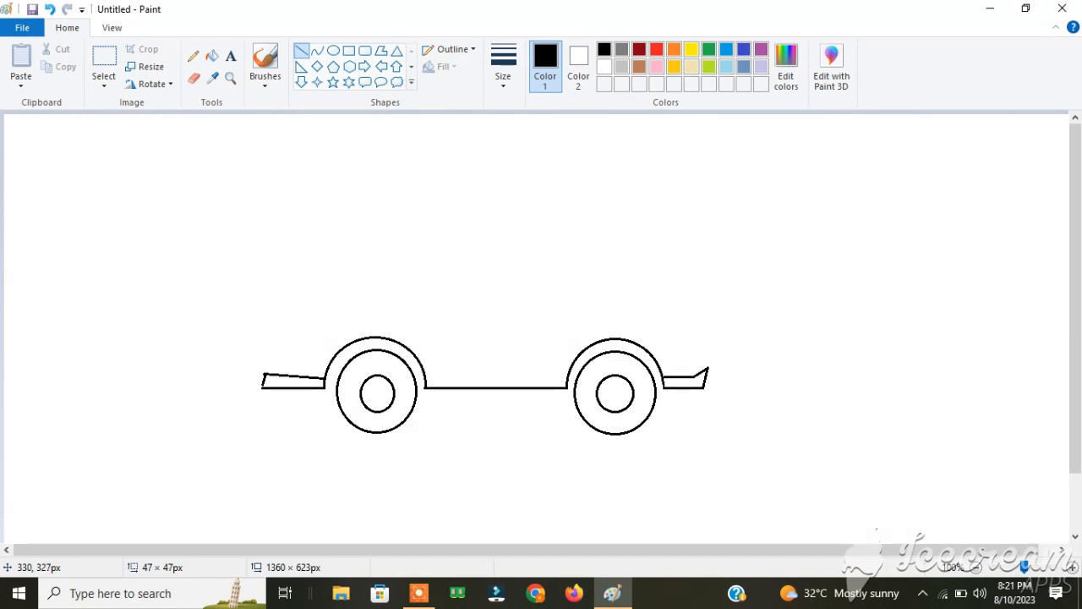
mouse_move(265, 374)
mouse_down()
mouse_move(272, 307)
mouse_move(285, 302)
mouse_move(271, 309)
mouse_up()
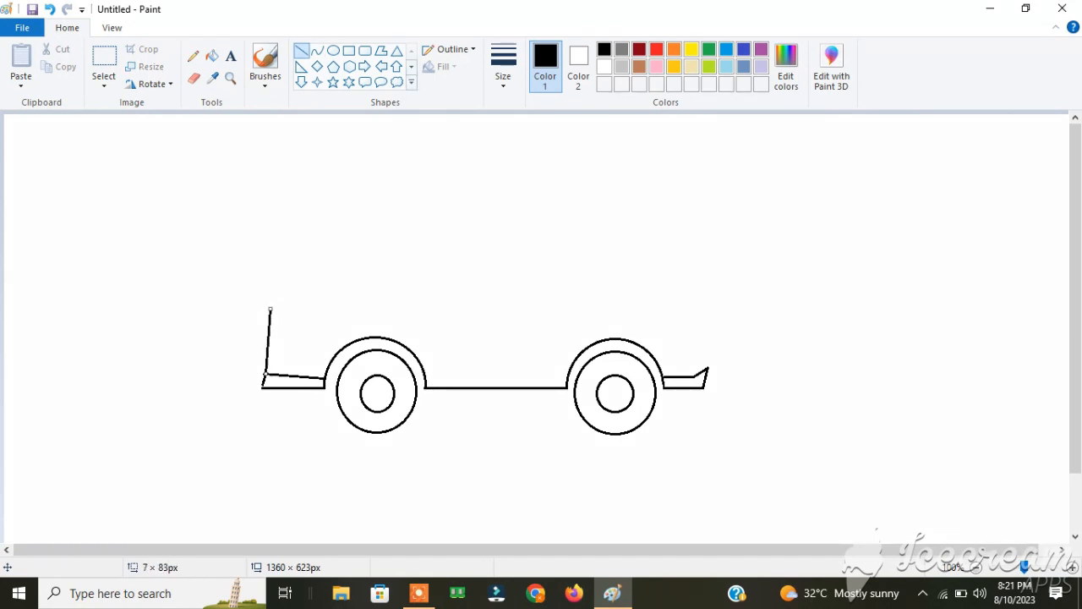
click(301, 49)
drag(271, 308, 396, 280)
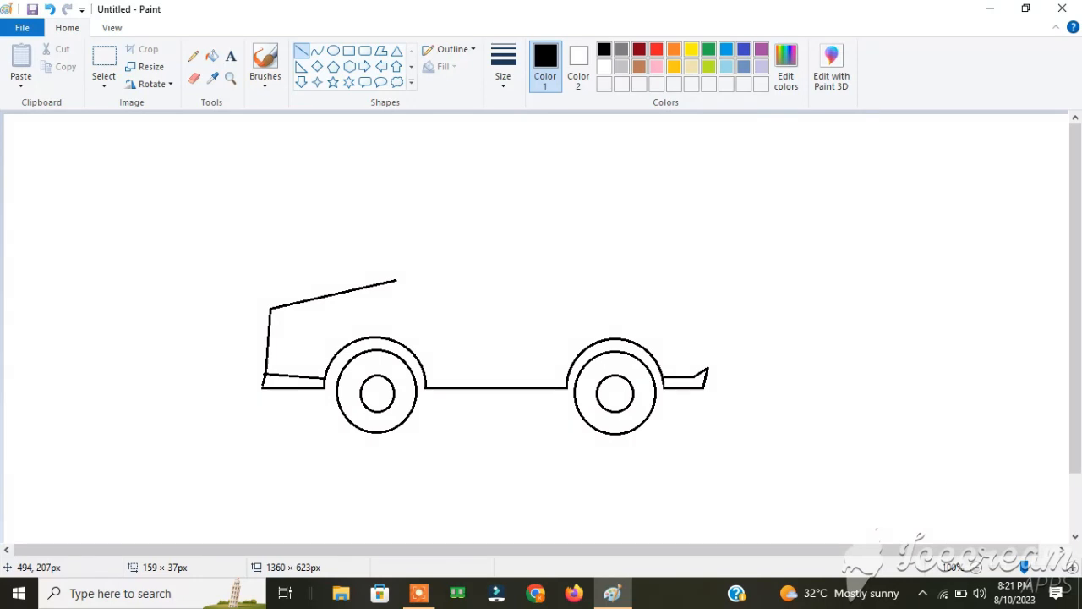
drag(395, 280, 441, 191)
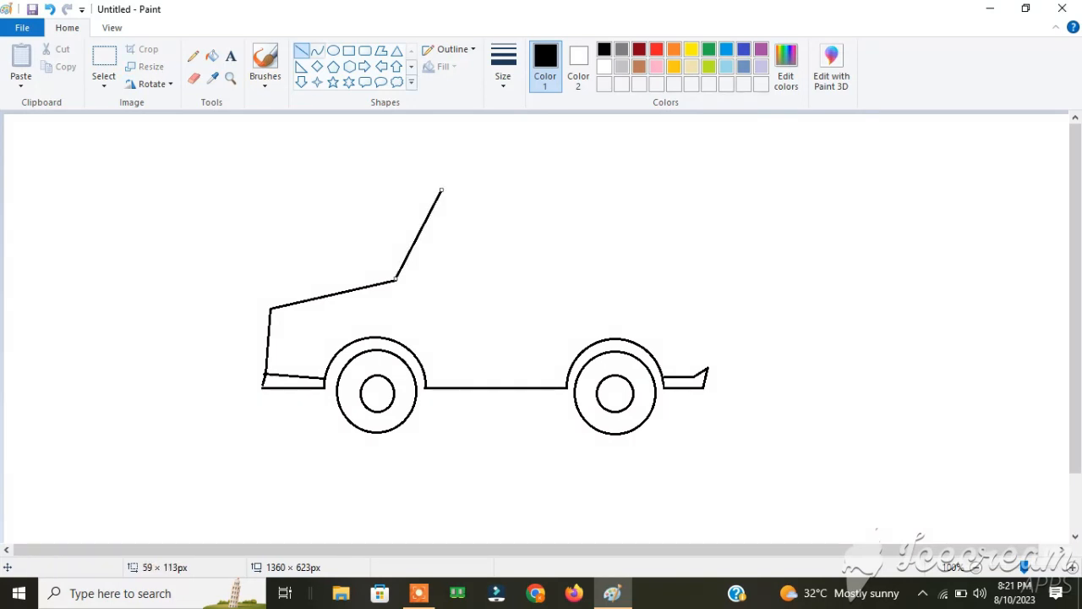
- Draw the flat roof, sloping back and rear edge down to the rear bumper, redrawing the rear edge from the slope's end
click(301, 50)
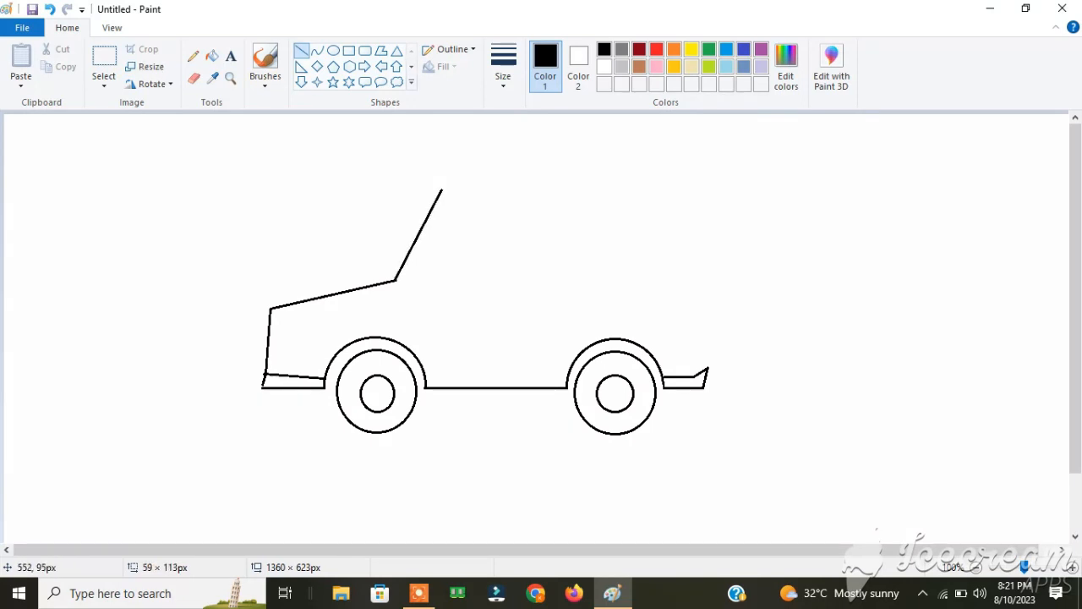
mouse_move(441, 191)
mouse_down()
mouse_move(638, 206)
mouse_move(654, 189)
mouse_move(704, 301)
mouse_move(716, 293)
mouse_move(692, 293)
mouse_move(715, 291)
mouse_move(697, 290)
mouse_move(702, 376)
mouse_up()
click(681, 189)
click(720, 294)
click(773, 361)
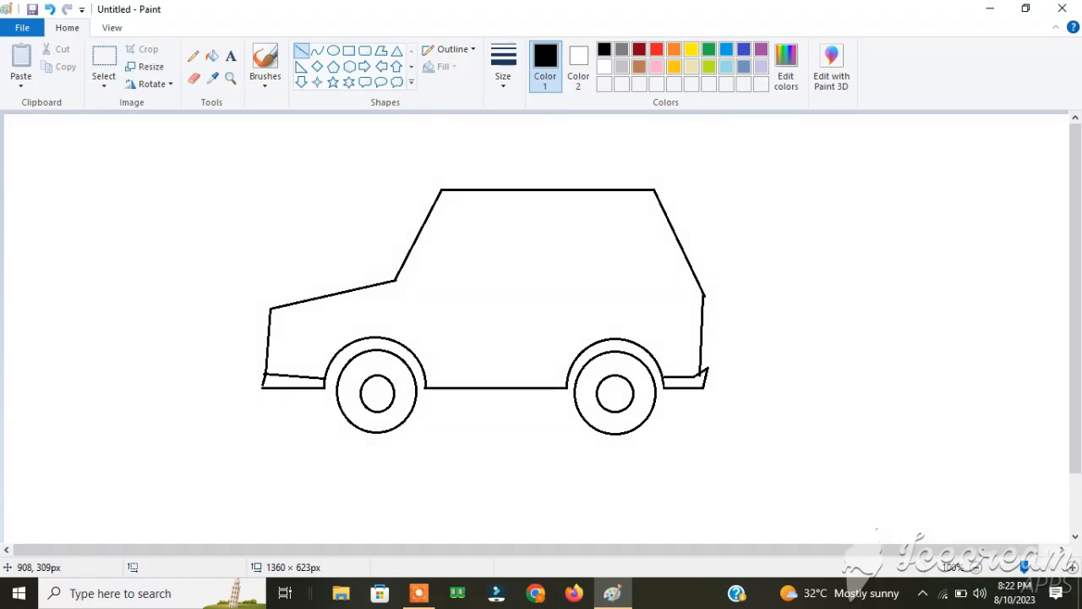
key(ctrl+z)
drag(706, 297, 701, 373)
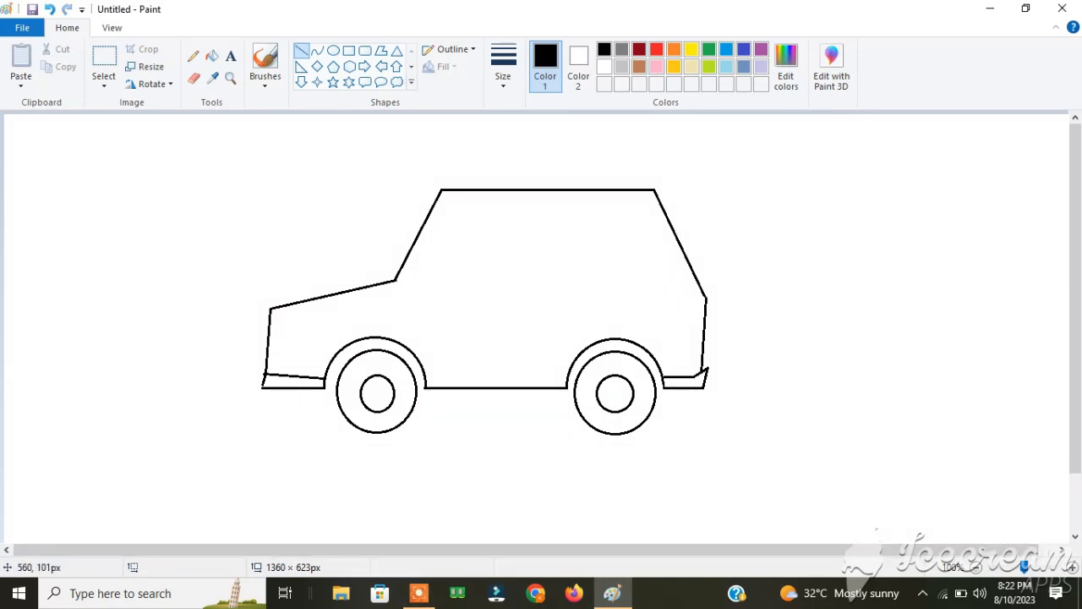
- Outline the front side window with straight lines: a top edge about 95 px, a slanted front, a bottom edge and a 103 px vertical edge
mouse_move(447, 200)
mouse_down()
mouse_move(525, 201)
mouse_move(523, 232)
mouse_move(523, 200)
mouse_up()
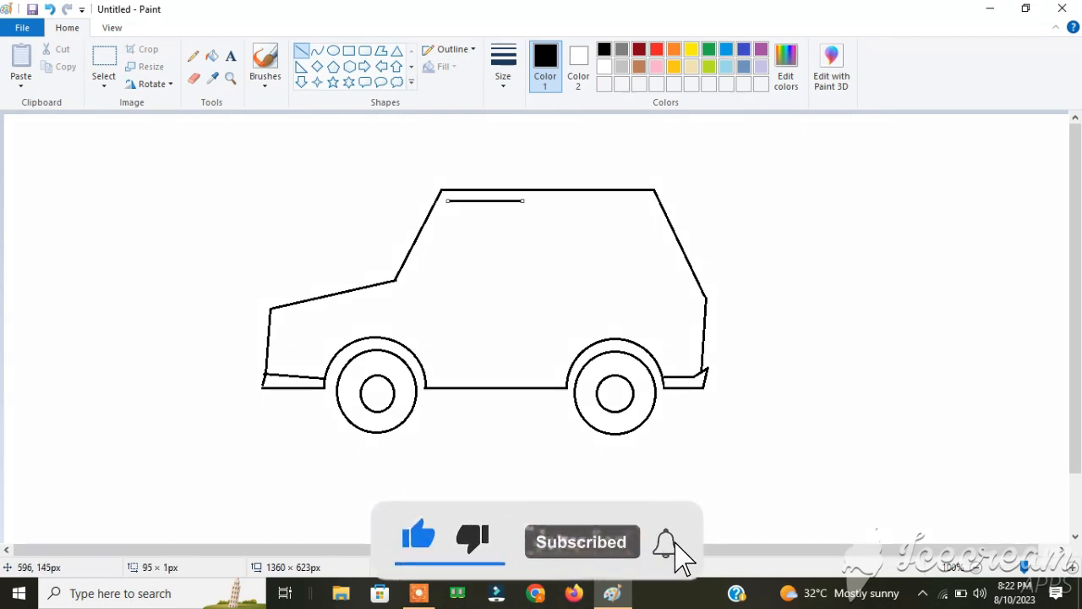
click(454, 209)
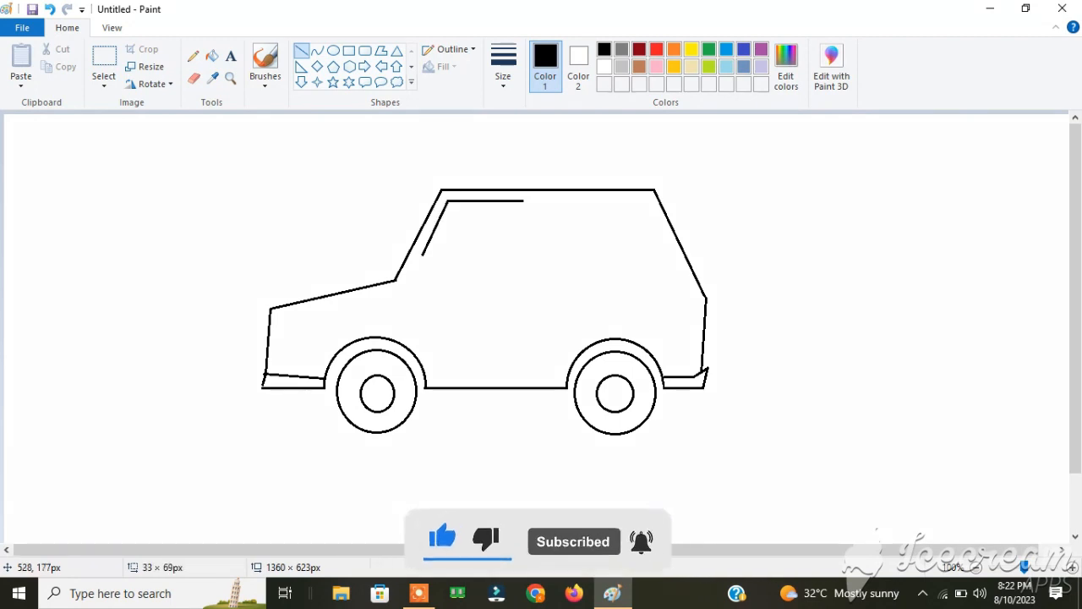
drag(423, 251, 407, 282)
click(418, 297)
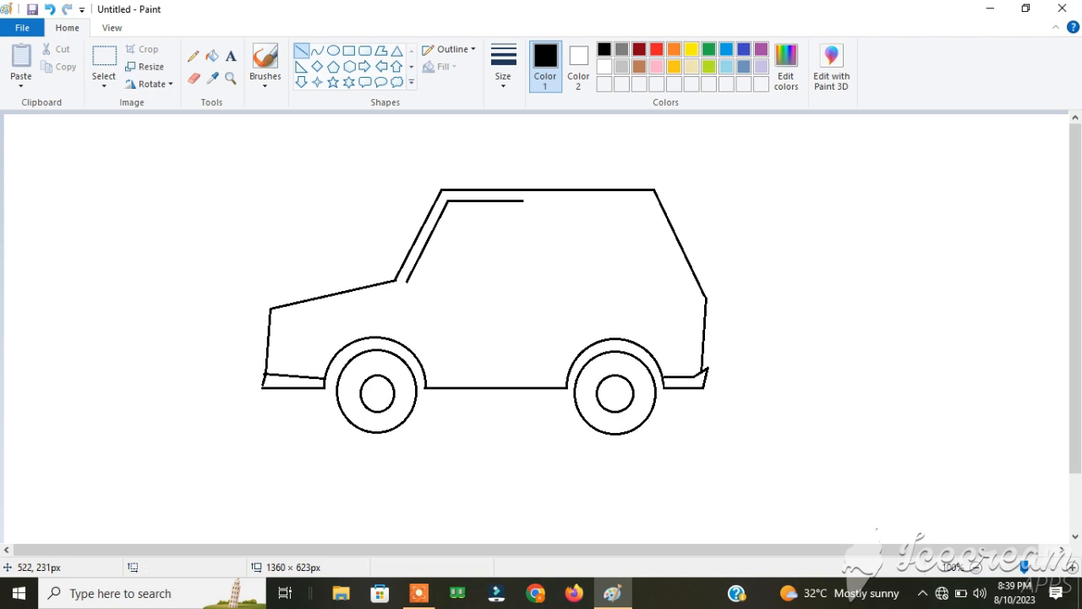
mouse_move(407, 280)
mouse_down()
mouse_move(555, 288)
mouse_move(521, 280)
mouse_up()
click(523, 201)
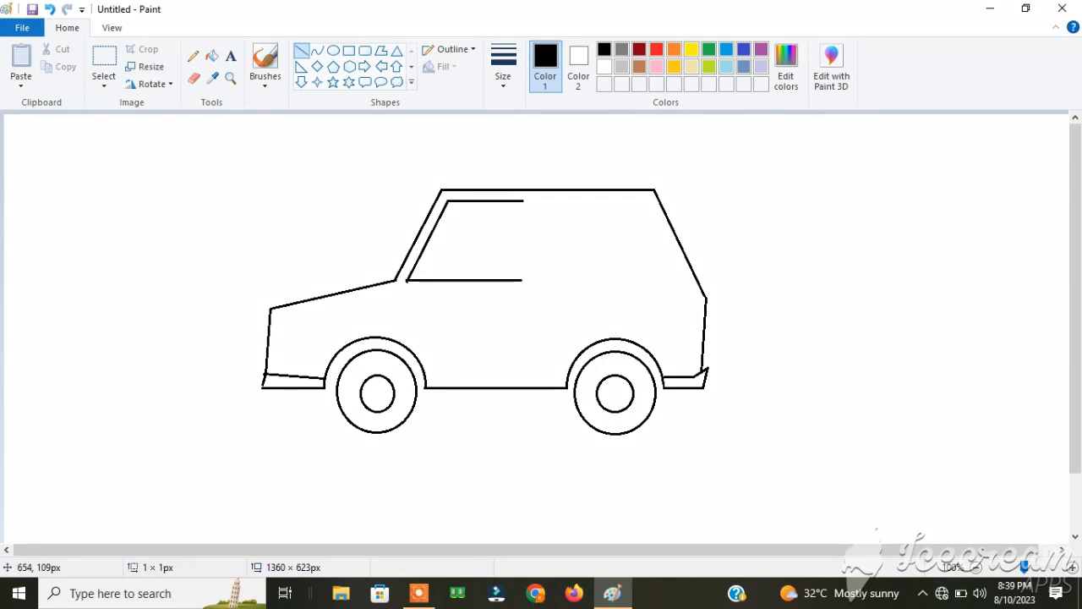
drag(523, 200, 523, 280)
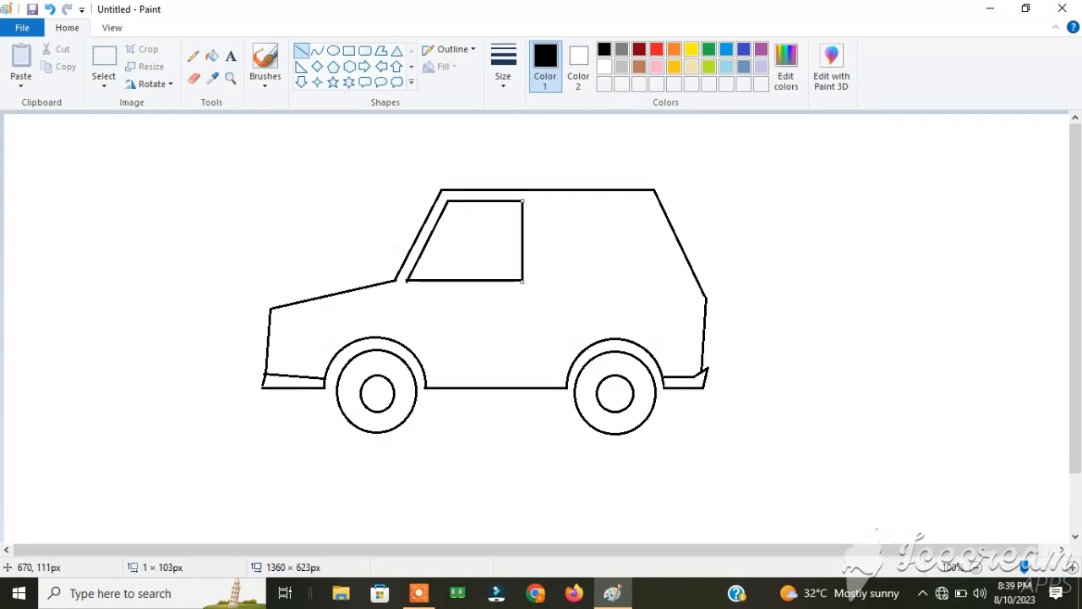
- Outline the rear side window with straight lines, with a vertical front edge and a back edge slanting parallel to the car's rear
drag(536, 203, 536, 281)
click(603, 208)
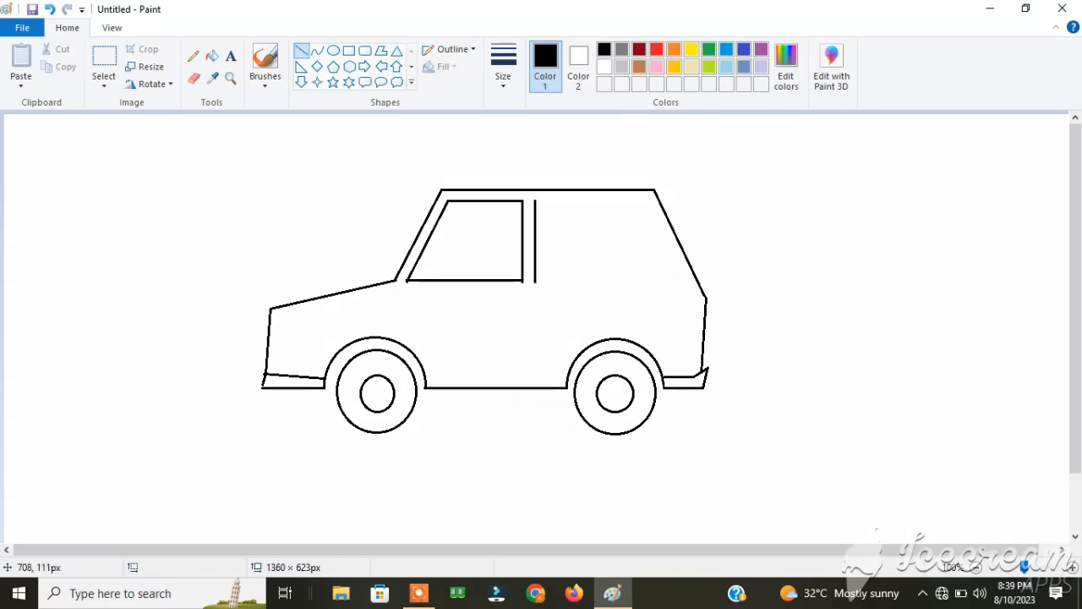
mouse_move(535, 200)
mouse_down()
mouse_move(642, 202)
mouse_move(661, 271)
mouse_move(669, 247)
mouse_move(670, 280)
mouse_up()
click(576, 272)
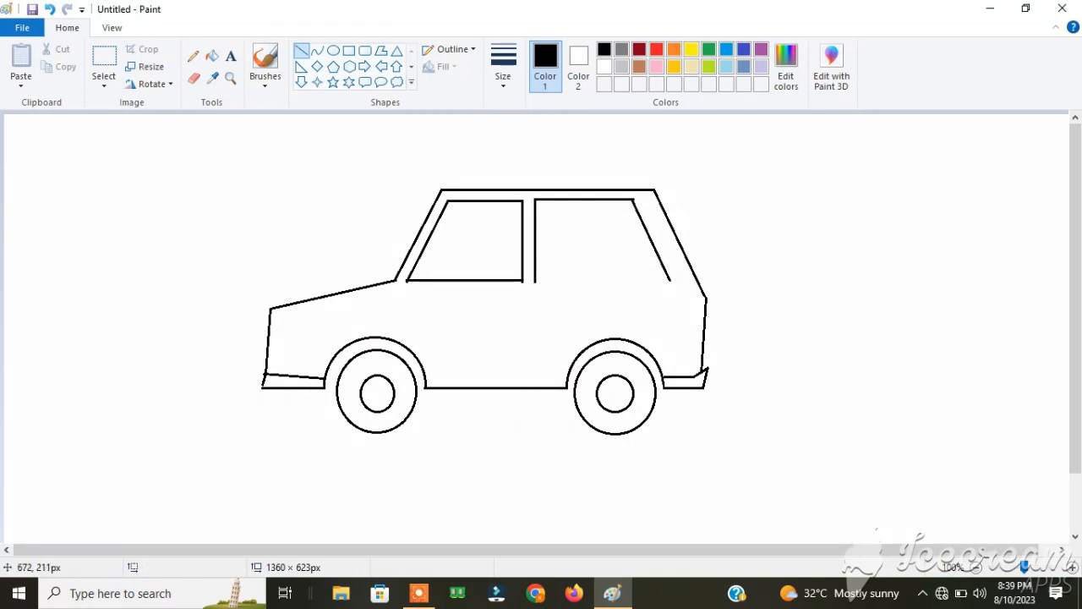
drag(535, 282, 670, 281)
click(715, 292)
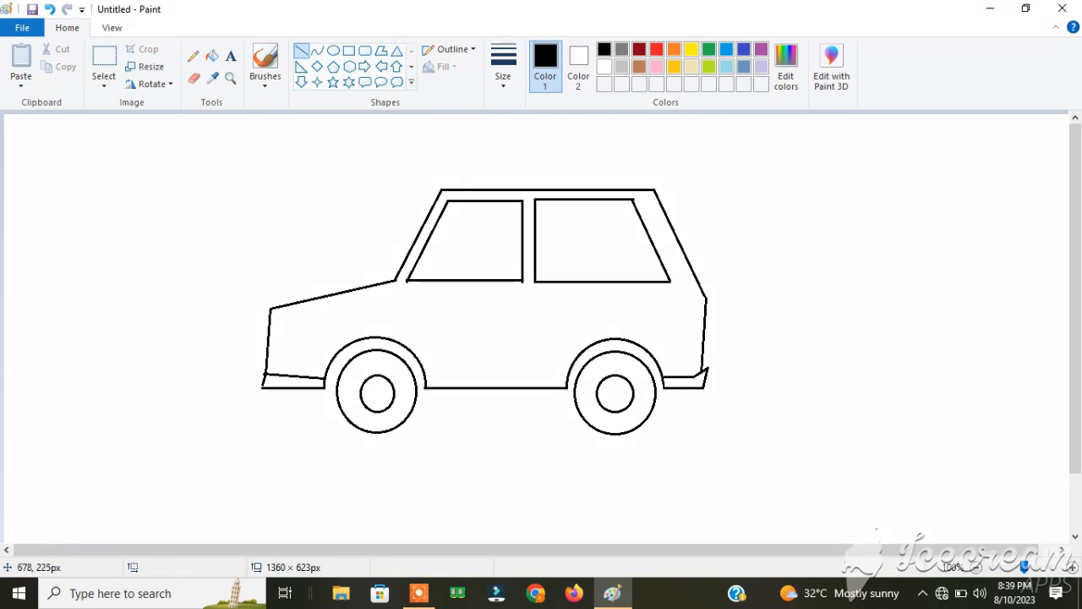
- Draw two thin door-handle rectangles about 39 × 7 px, one below each side window
click(349, 50)
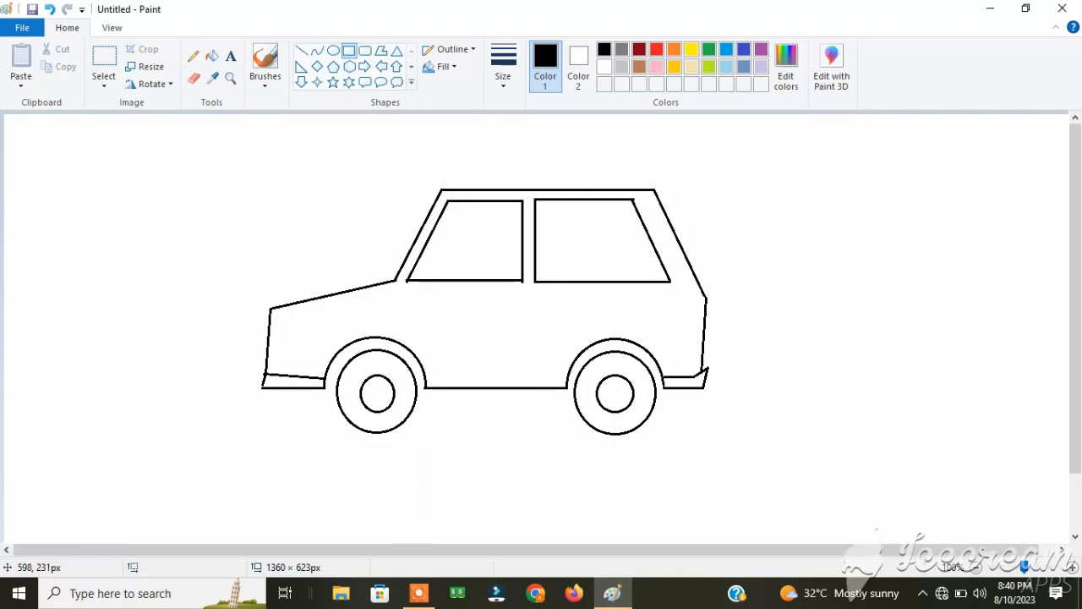
drag(475, 295, 505, 300)
click(554, 301)
drag(623, 295, 654, 301)
drag(654, 299, 654, 301)
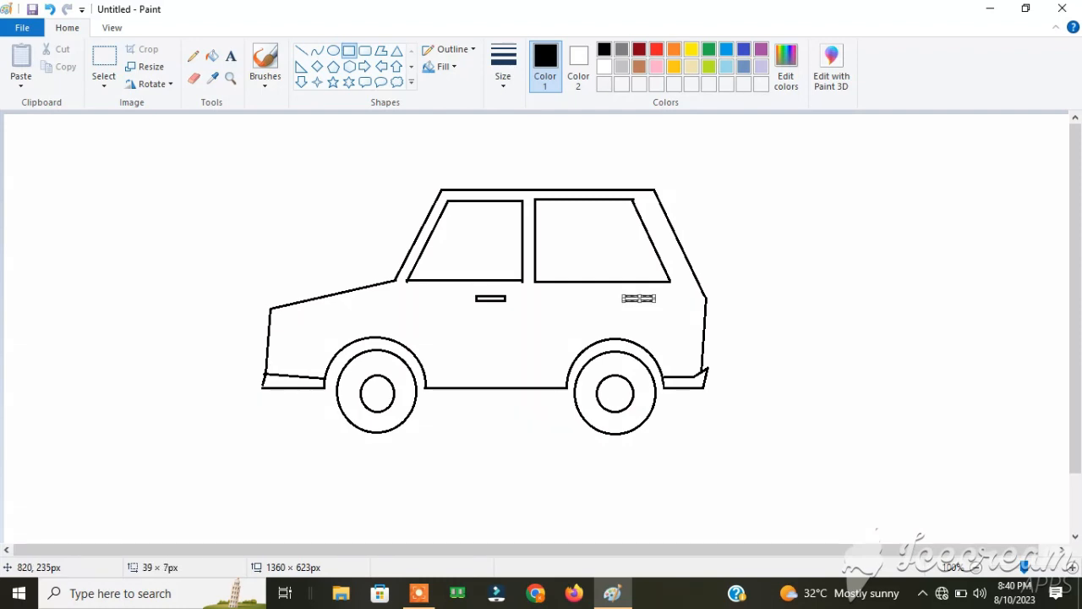
click(690, 309)
- Draw a headlight ellipse about 33 × 27 px on the front edge and a smaller taillight ellipse on the rear edge
click(333, 50)
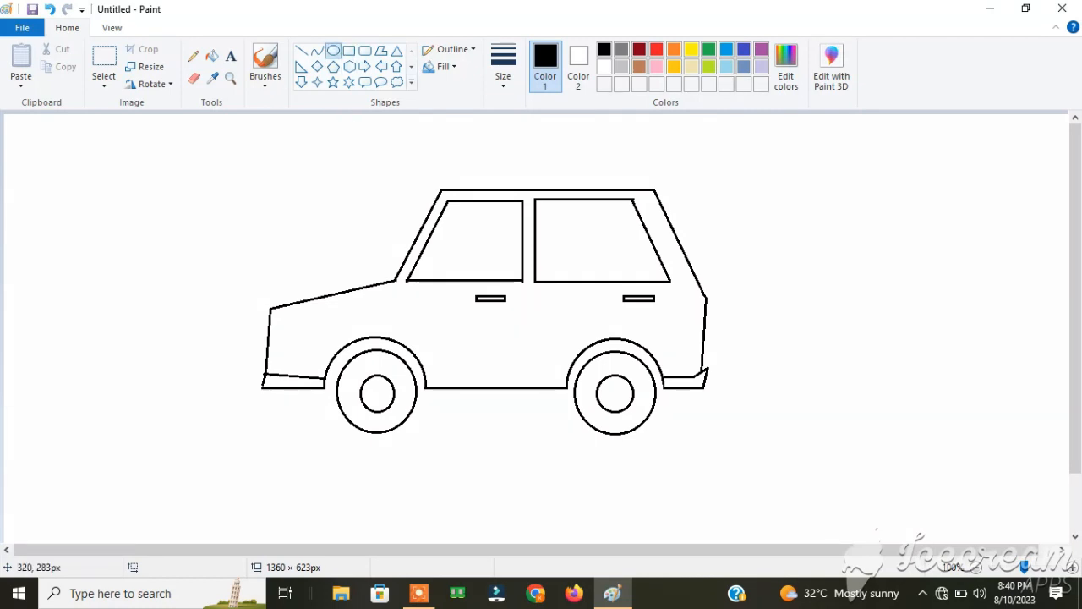
drag(254, 342, 281, 364)
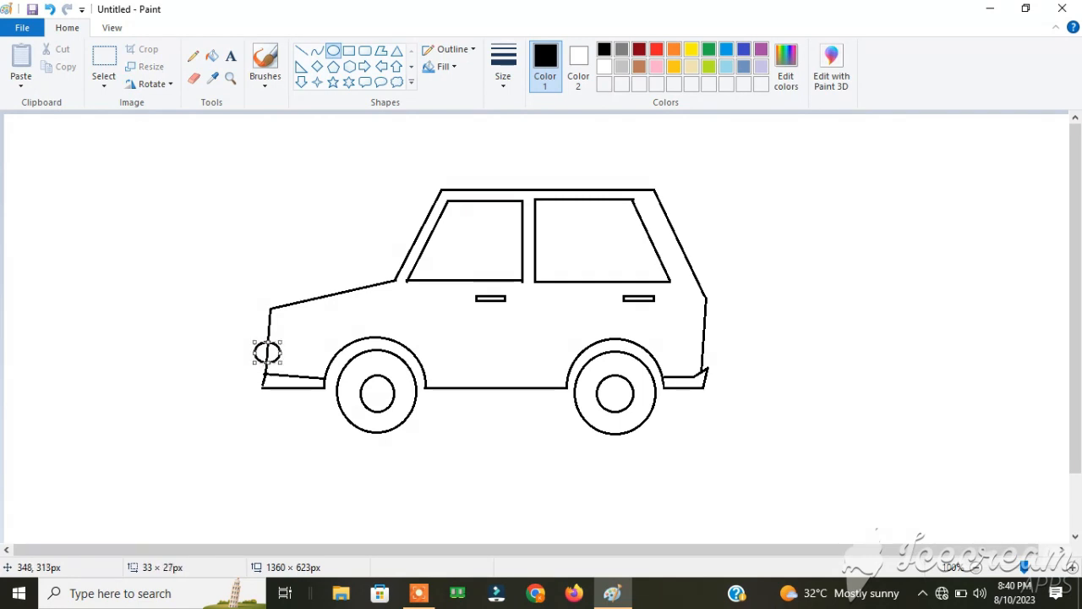
click(313, 362)
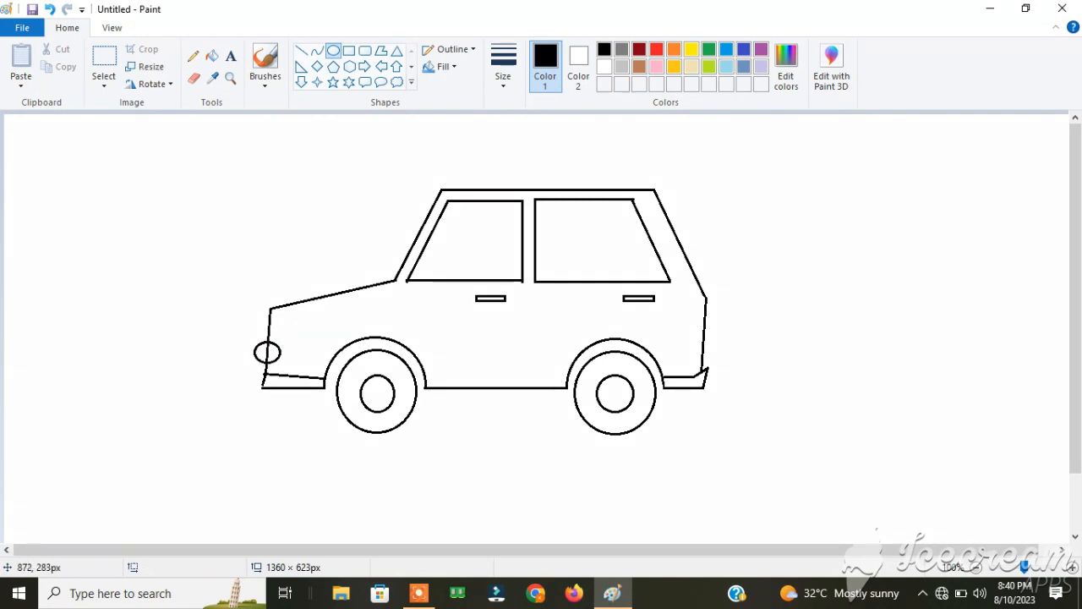
drag(697, 340, 710, 357)
click(729, 357)
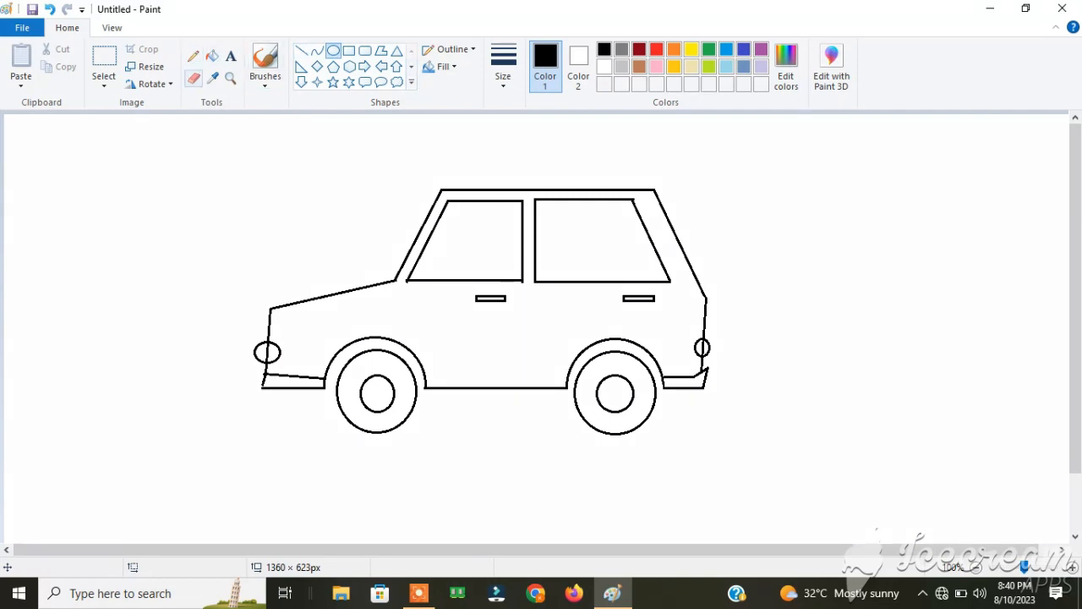
- Erase the car's body lines that cross the inside of the headlight and taillight ellipses
click(194, 78)
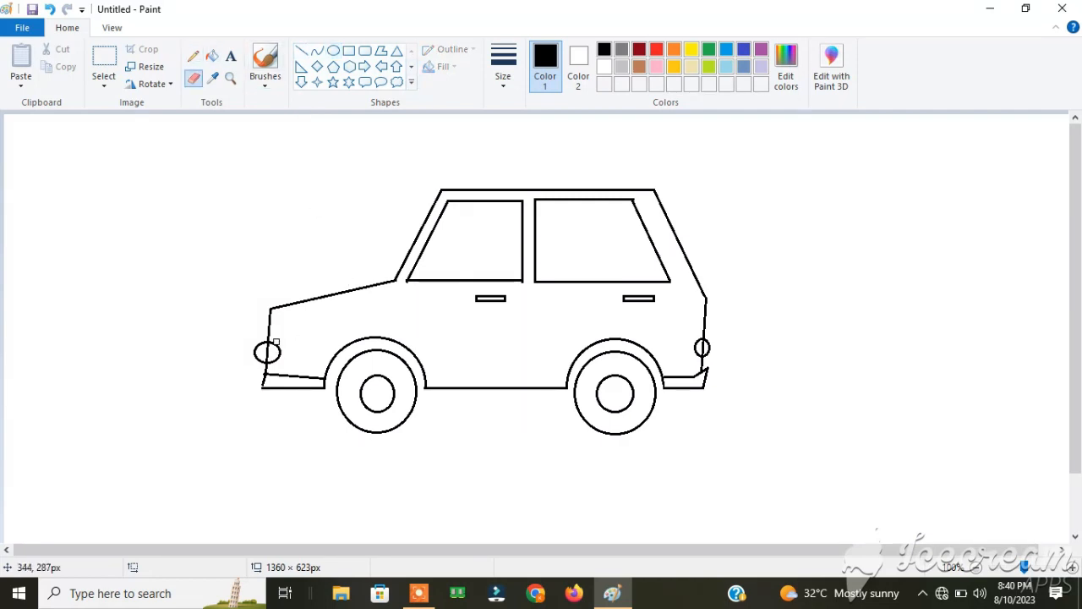
drag(267, 349, 266, 353)
click(419, 592)
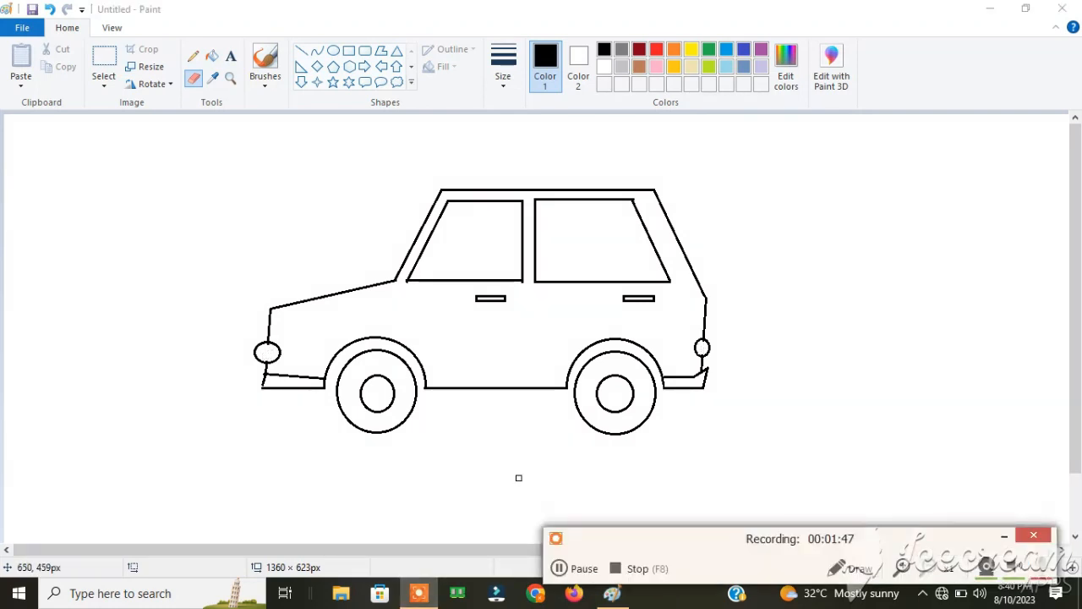
click(576, 568)
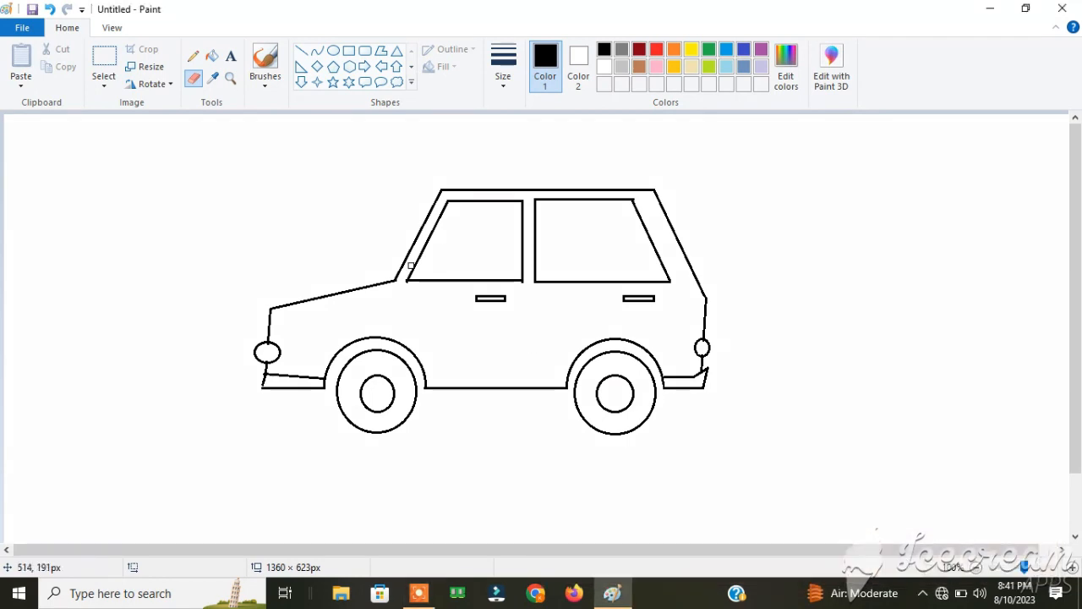
click(301, 51)
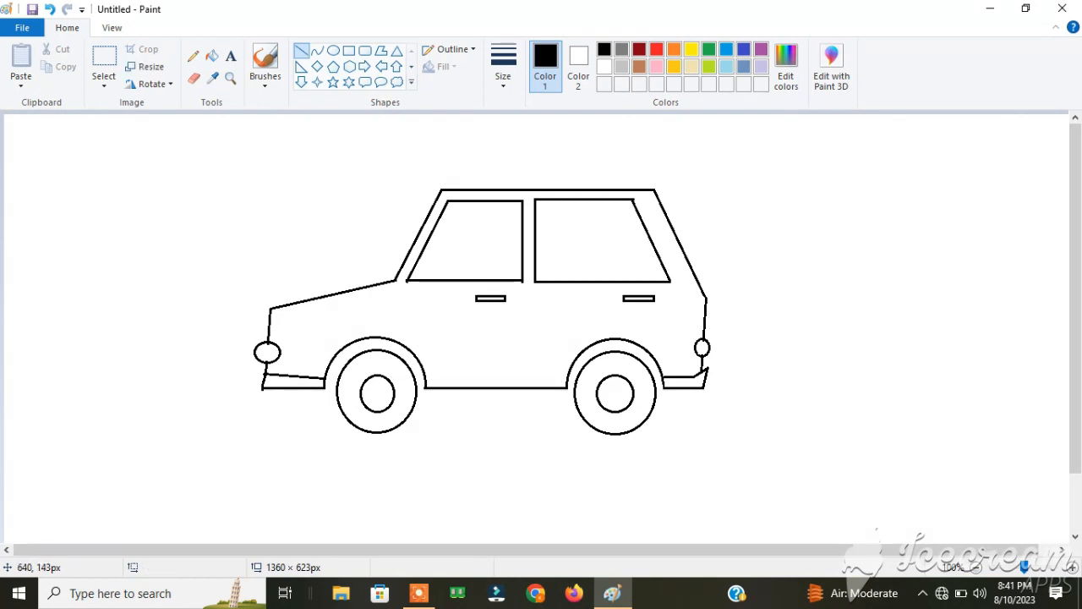
- Fill the car body with red and the headlight and taillight with yellow
click(212, 56)
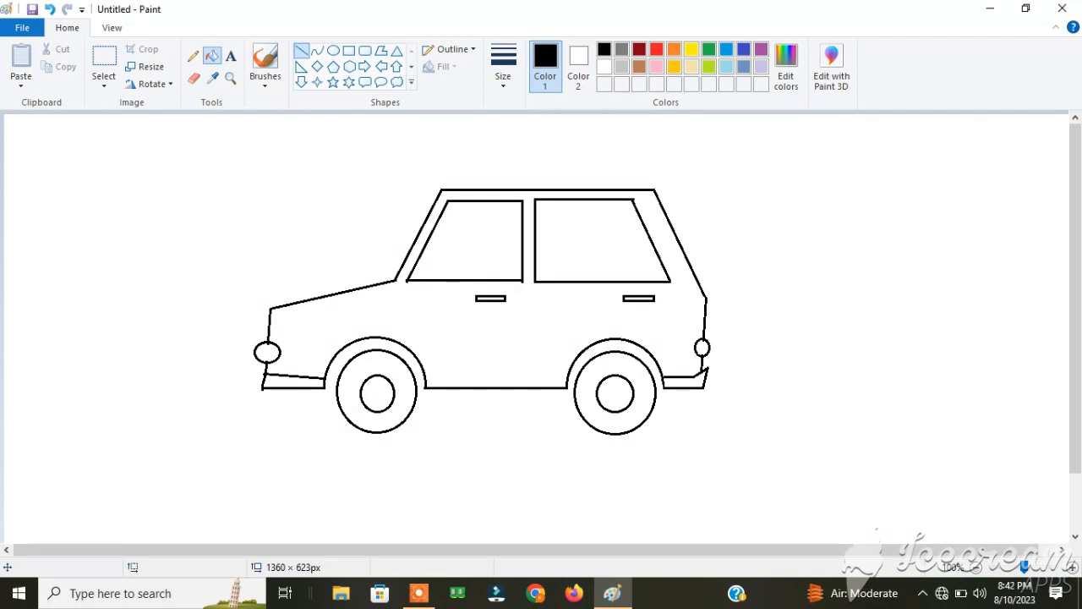
click(656, 49)
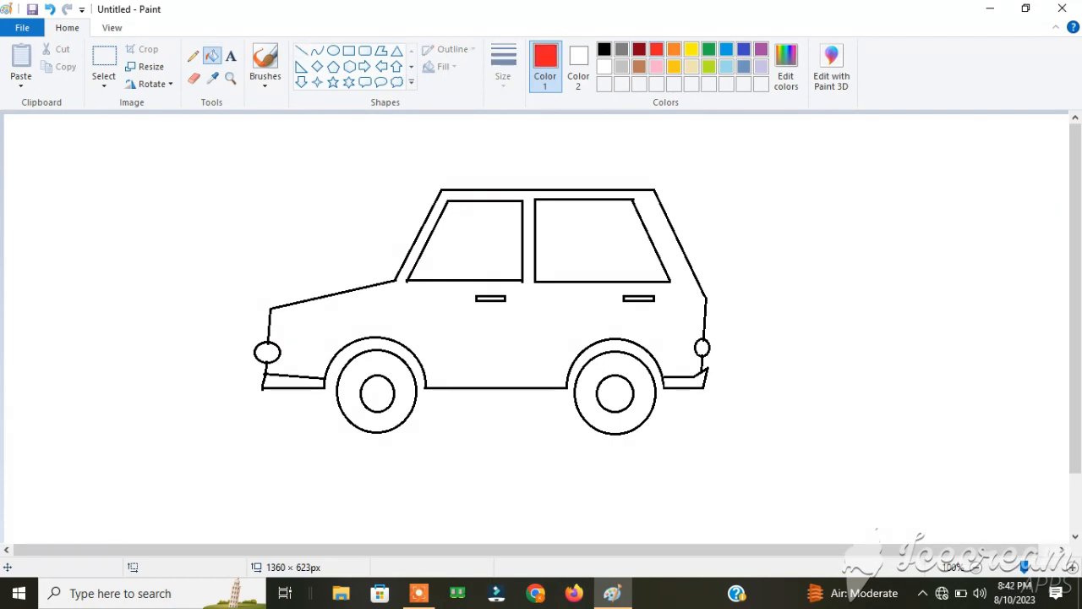
click(468, 315)
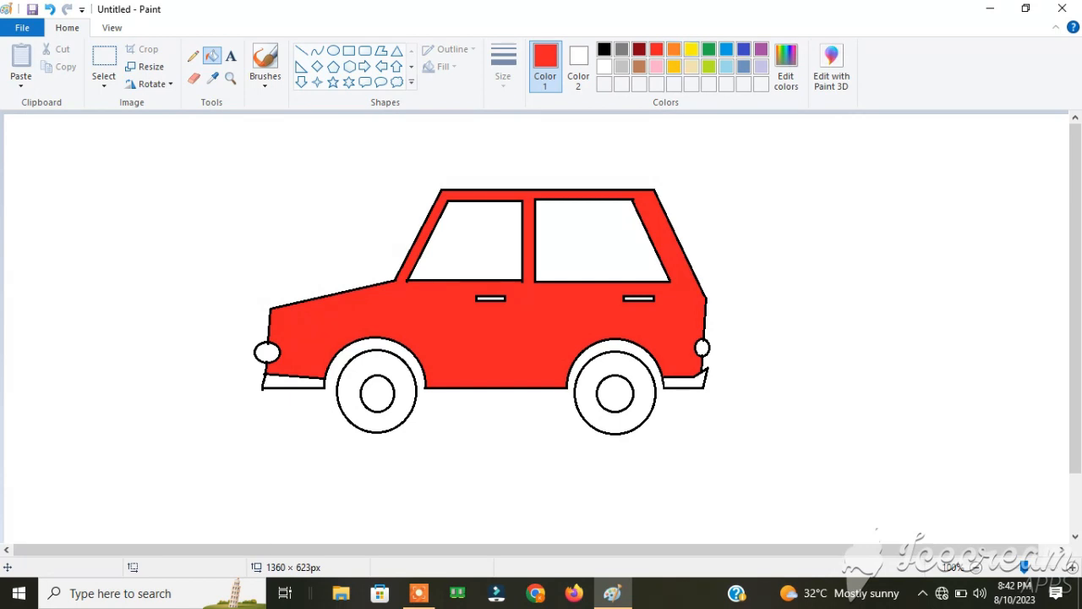
click(691, 49)
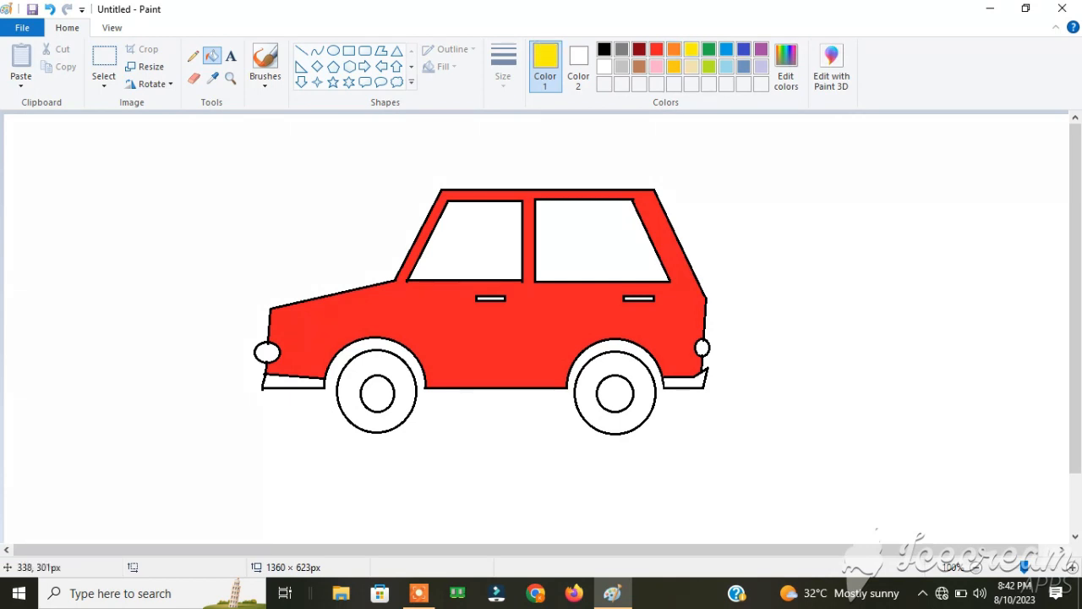
click(270, 353)
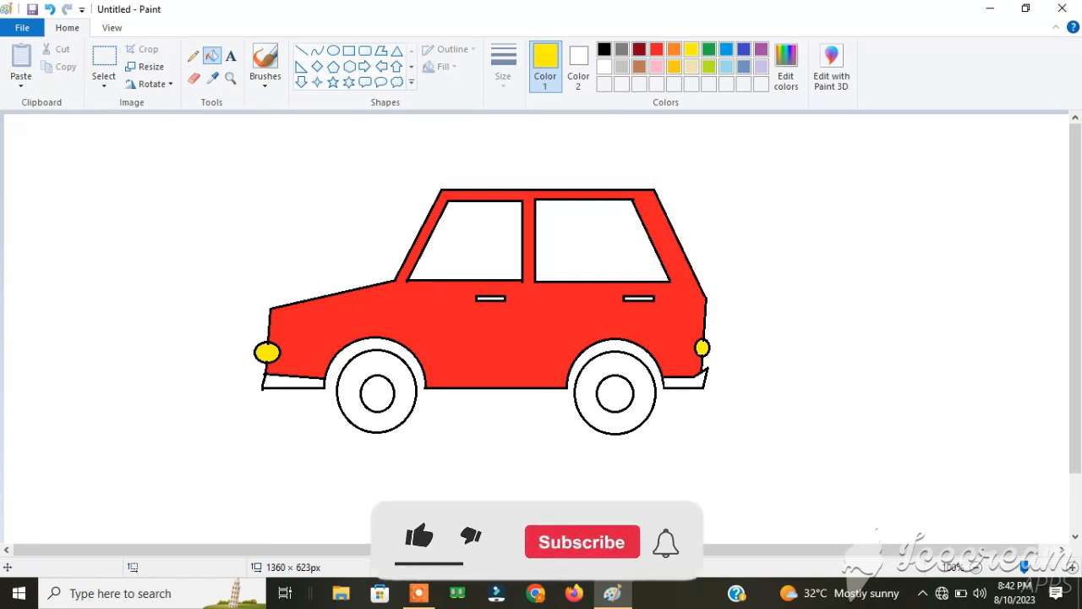
- Fill both door-handle rectangles with black
click(604, 49)
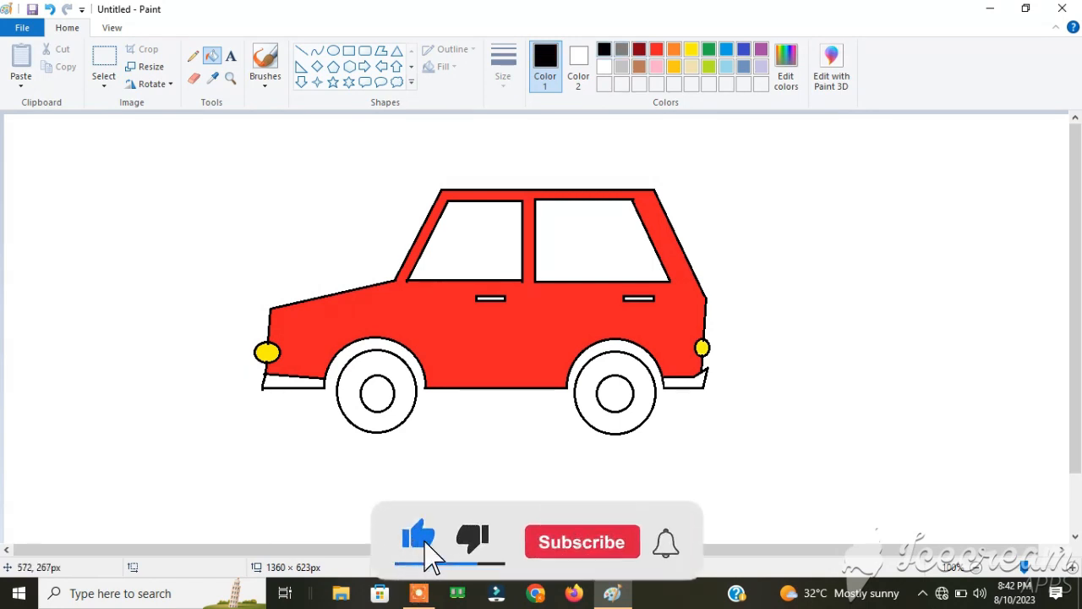
click(490, 298)
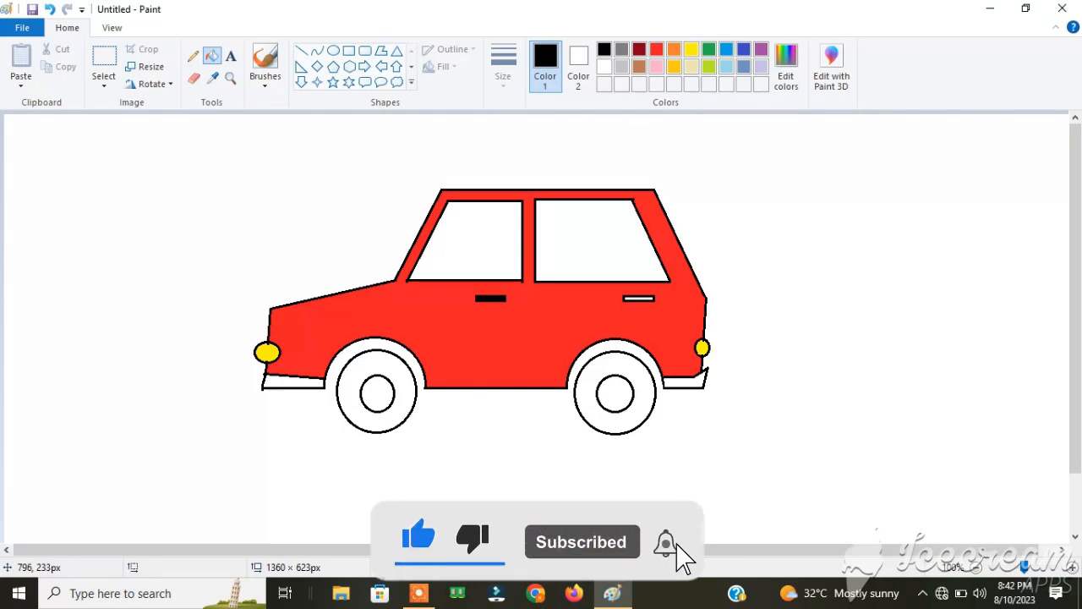
click(638, 298)
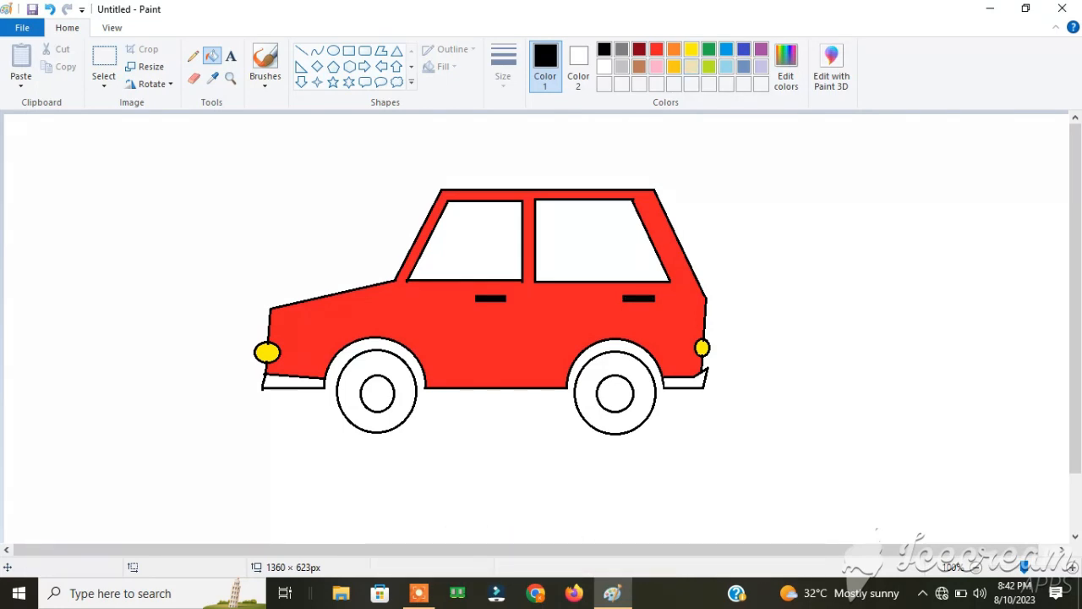
- Fill the rear and front side windows with light blue
click(725, 66)
click(601, 241)
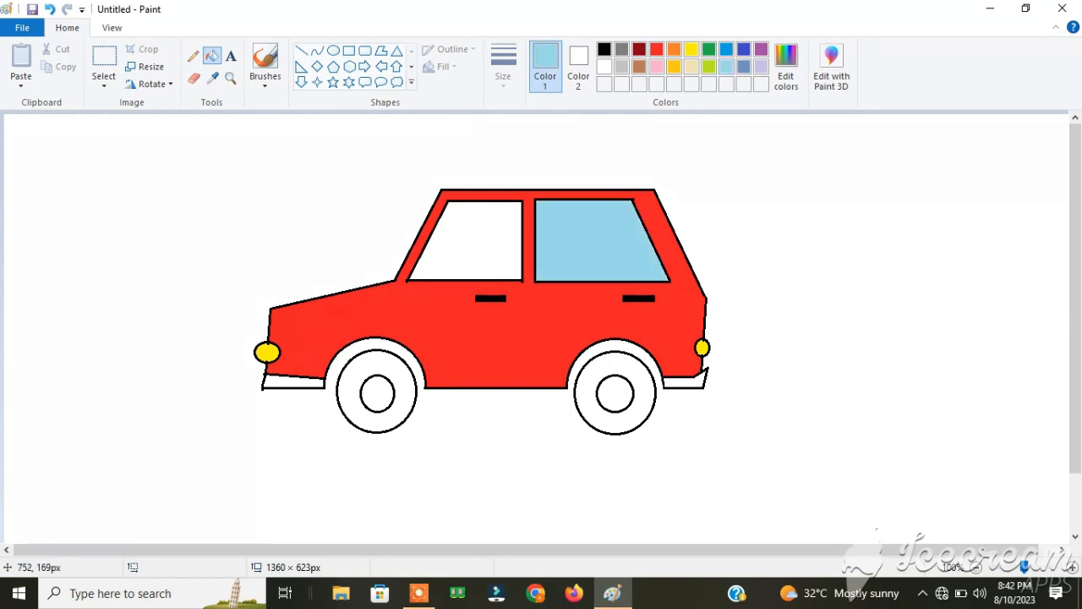
click(497, 250)
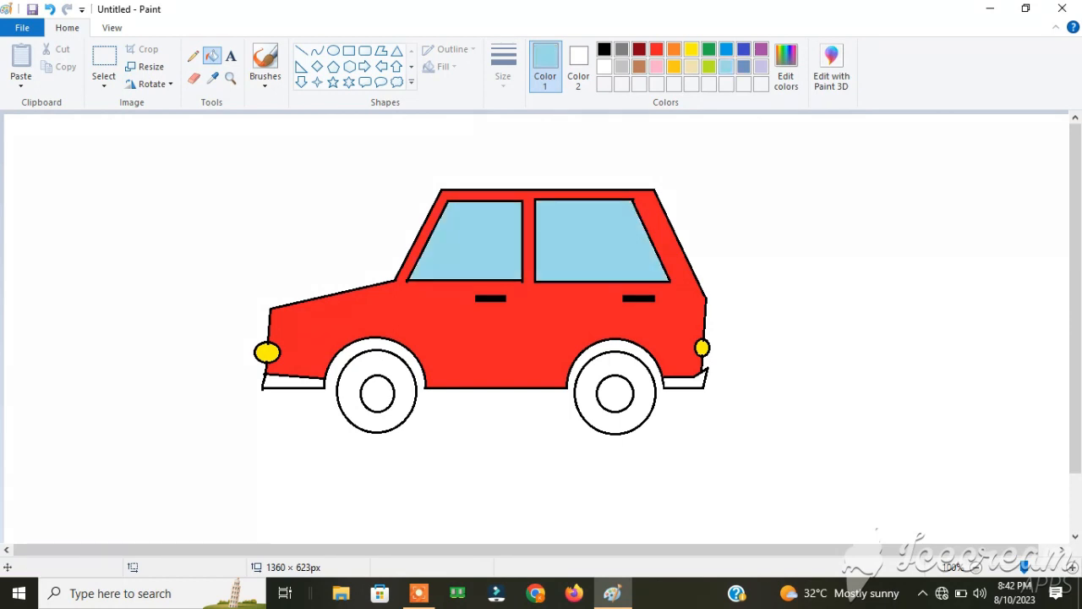
- Fill the tire rings of the front and rear wheels with black
click(604, 49)
click(398, 379)
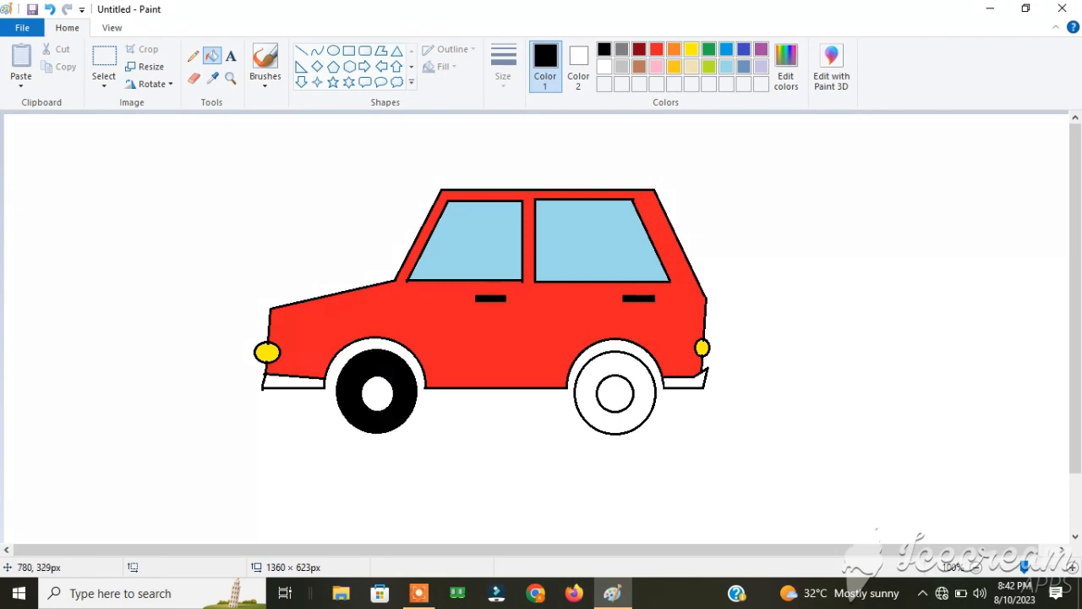
click(623, 374)
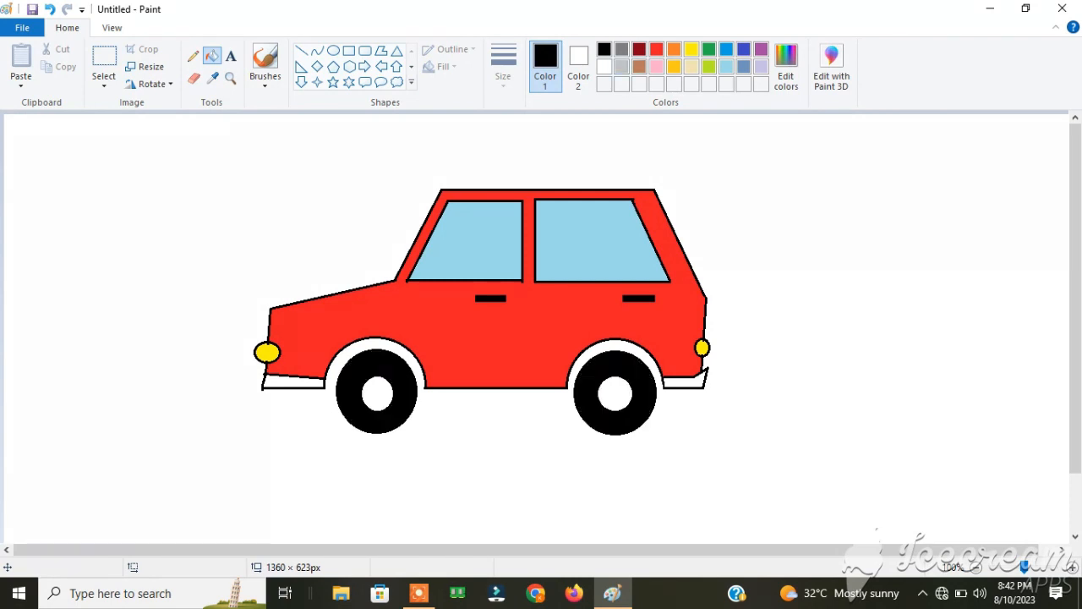
- Fill both wheel hubs and the front and rear bumpers with light gray
click(622, 67)
click(376, 392)
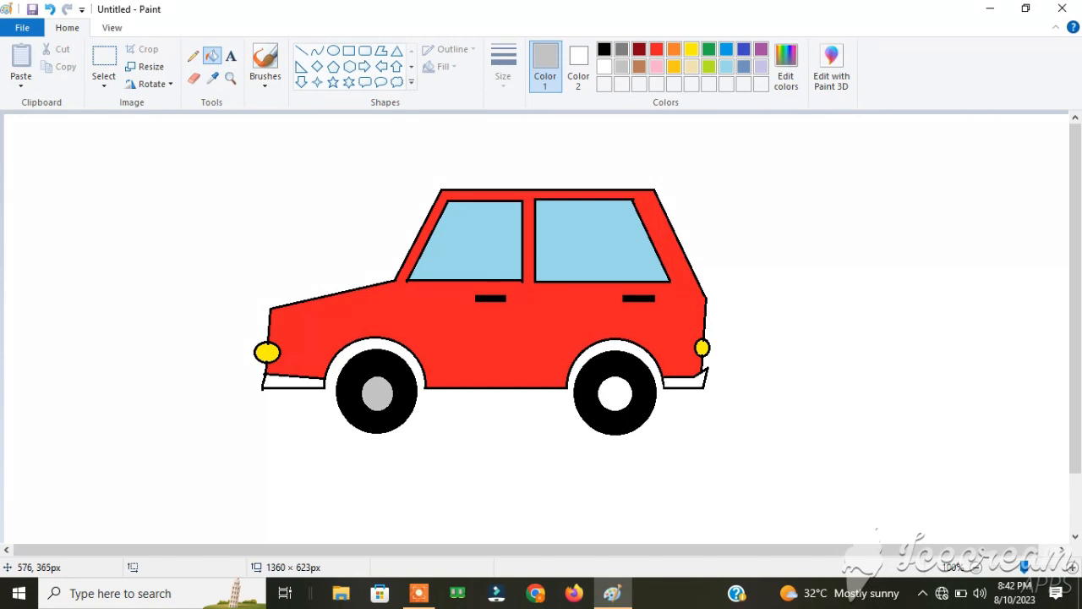
click(615, 393)
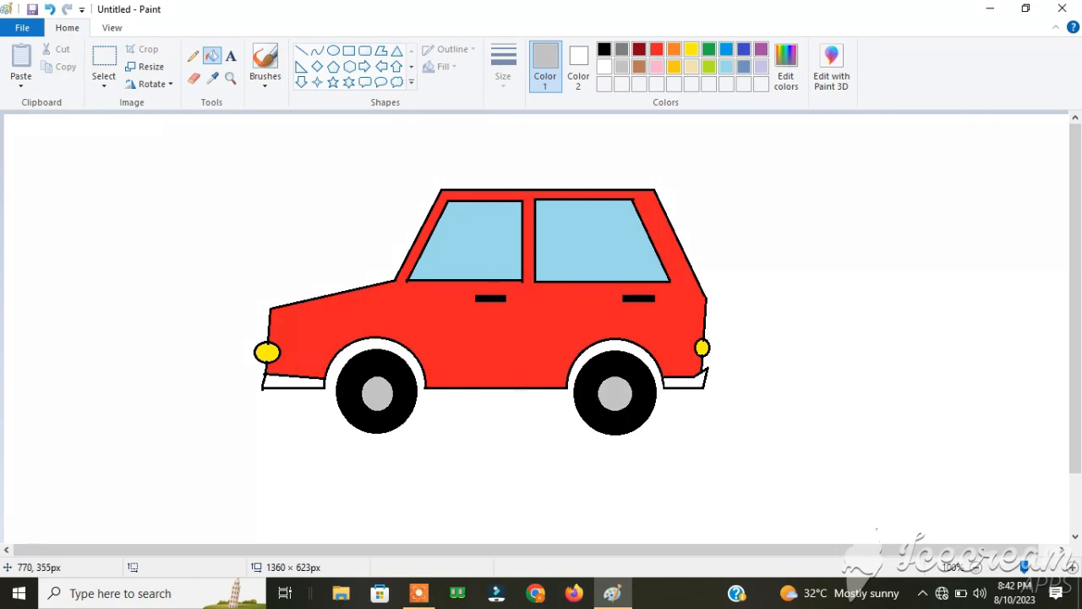
click(286, 380)
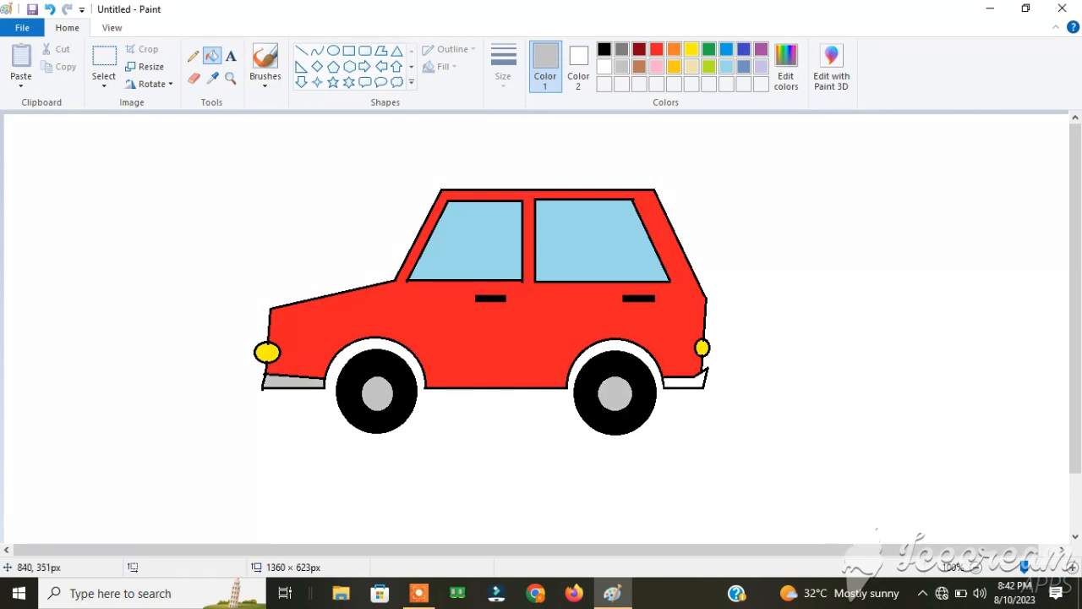
click(689, 382)
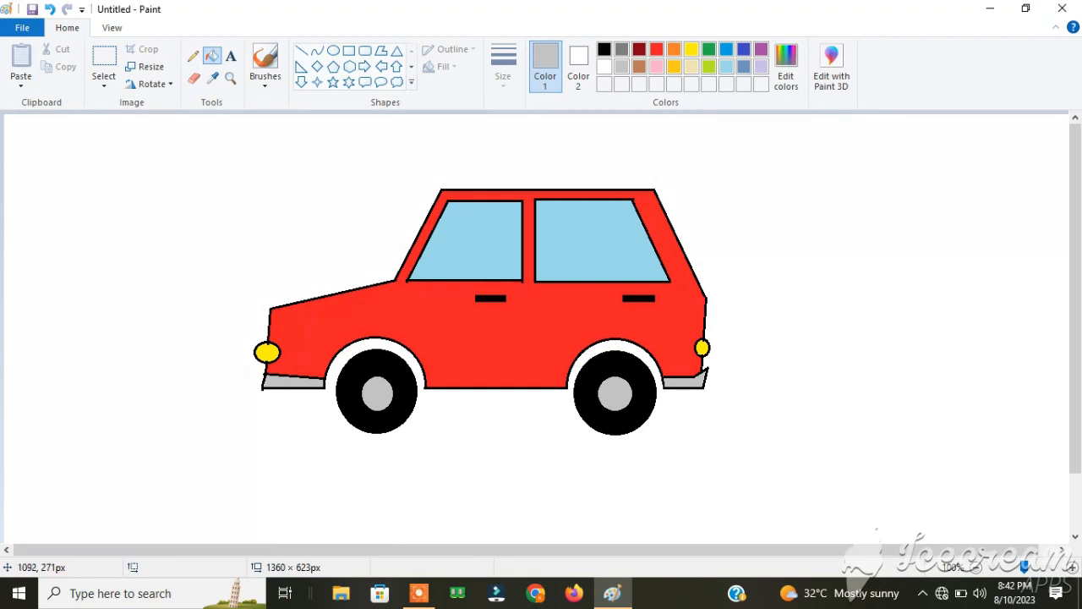